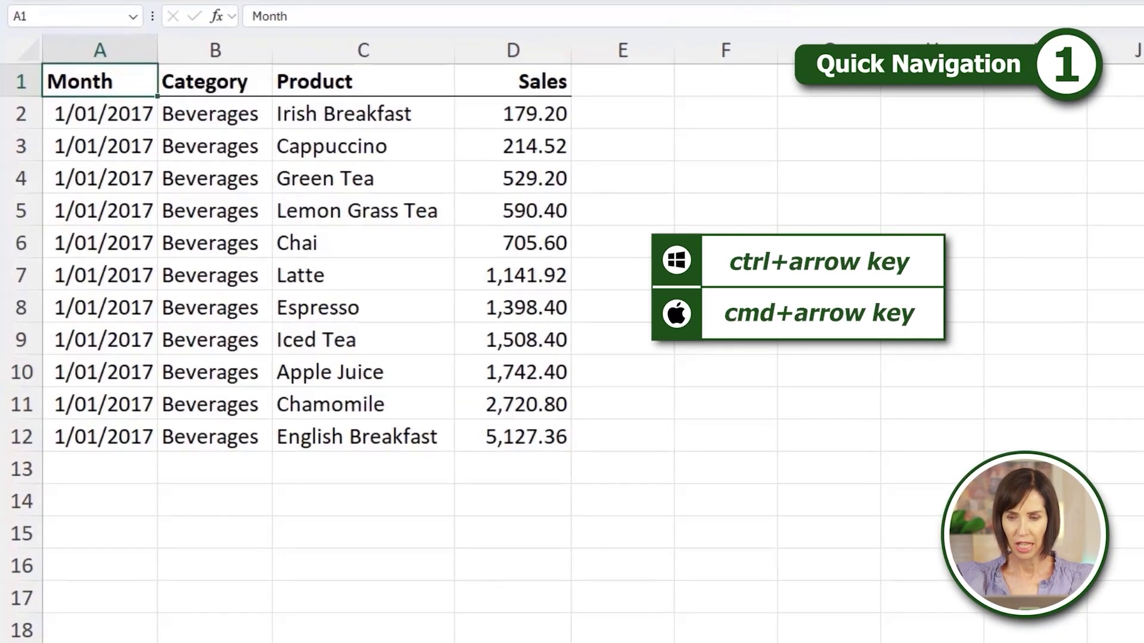
Jump between the data edges: the Sales header, the bottom row, and back to the Month header.
key("ctrl+Right")
key("ctrl+Down")
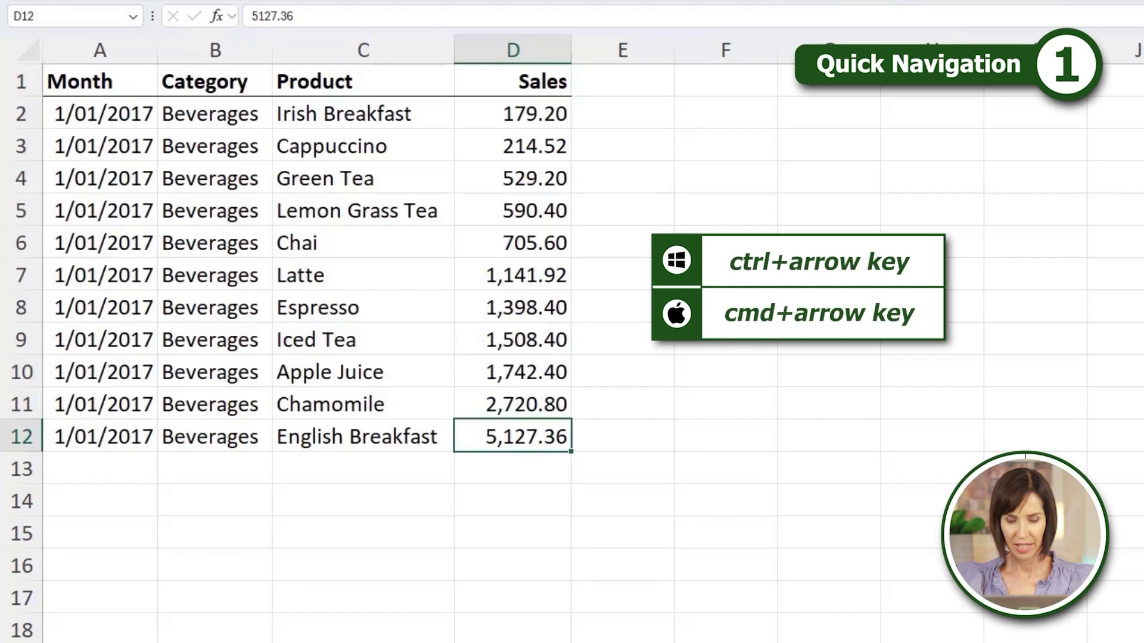
key("ctrl+Left")
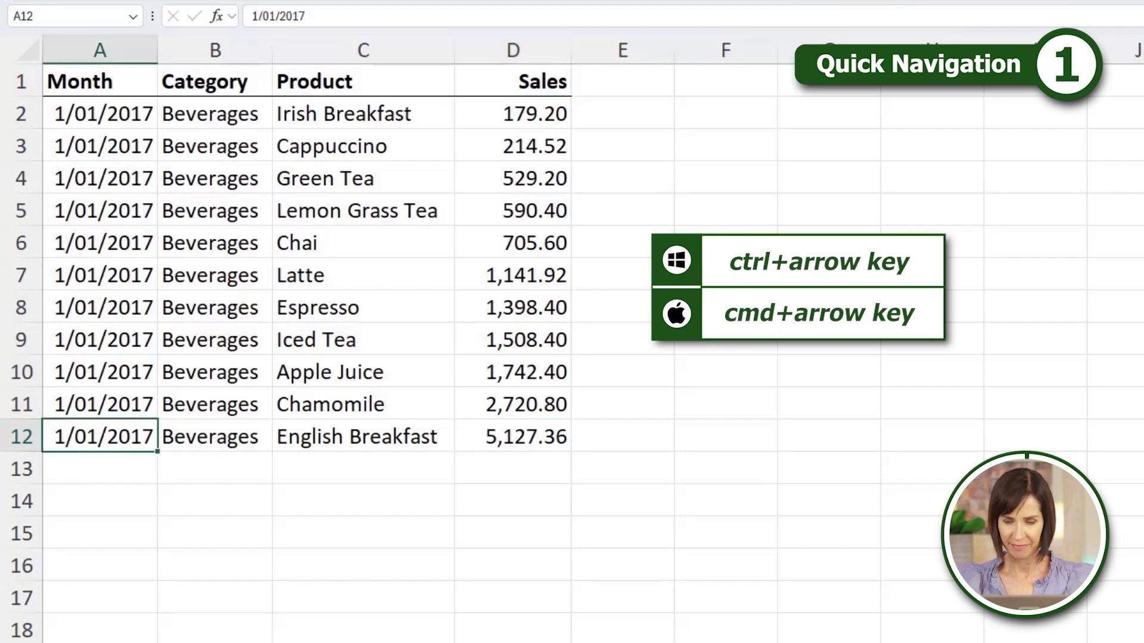
key("ctrl+Up")
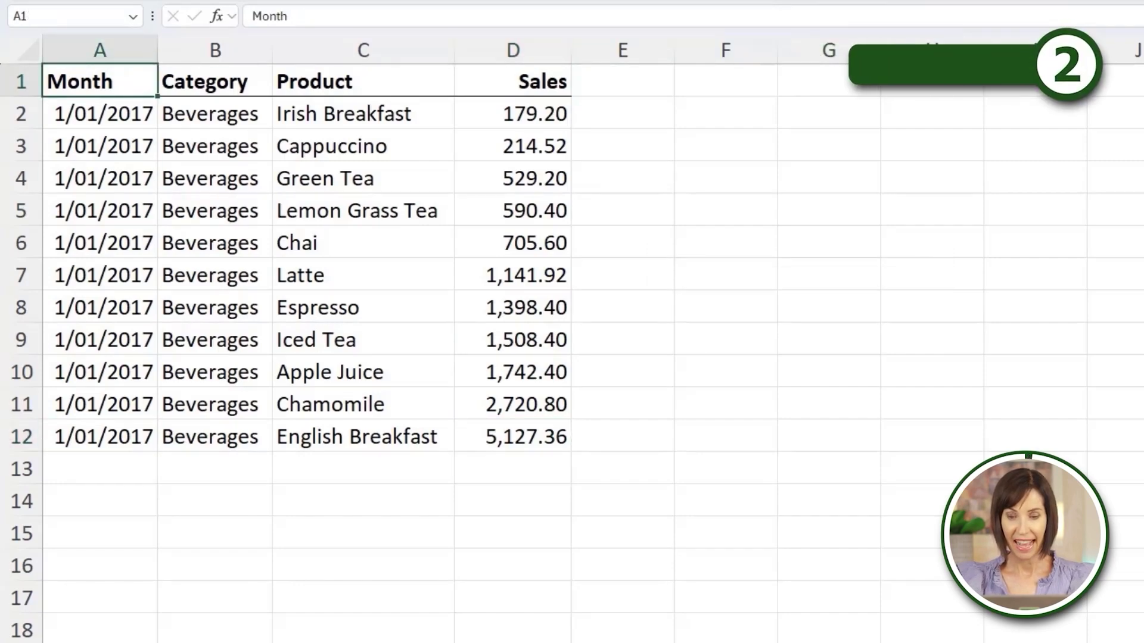
key("ctrl+Right")
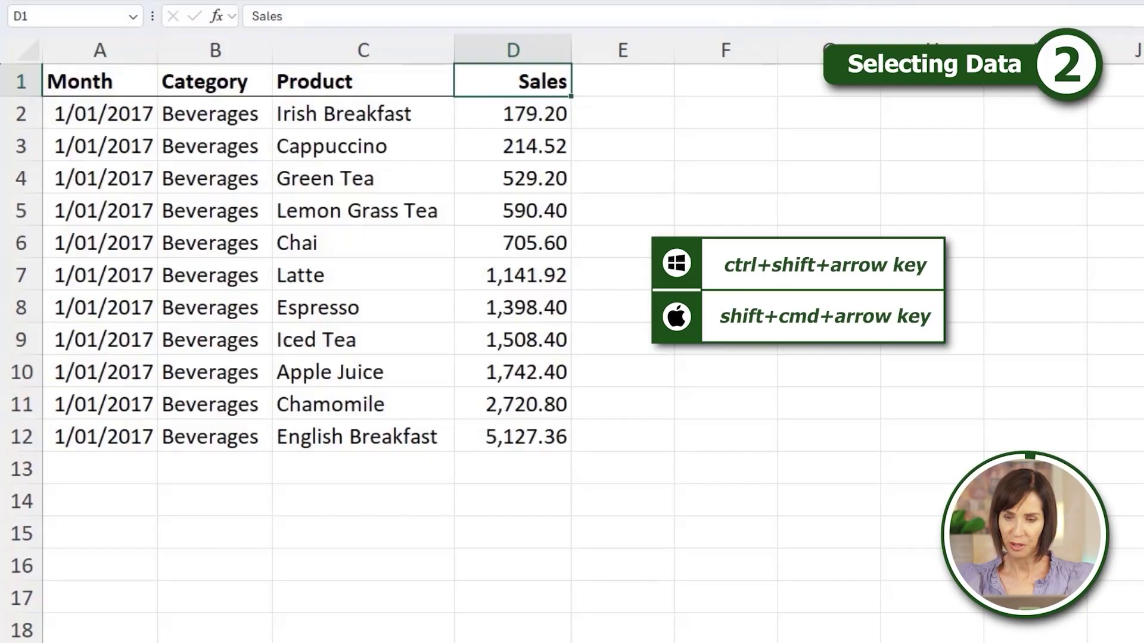
Select the Sales, Category and Month columns, then the whole A1:D12 block from C5.
key("ctrl+shift+Down")
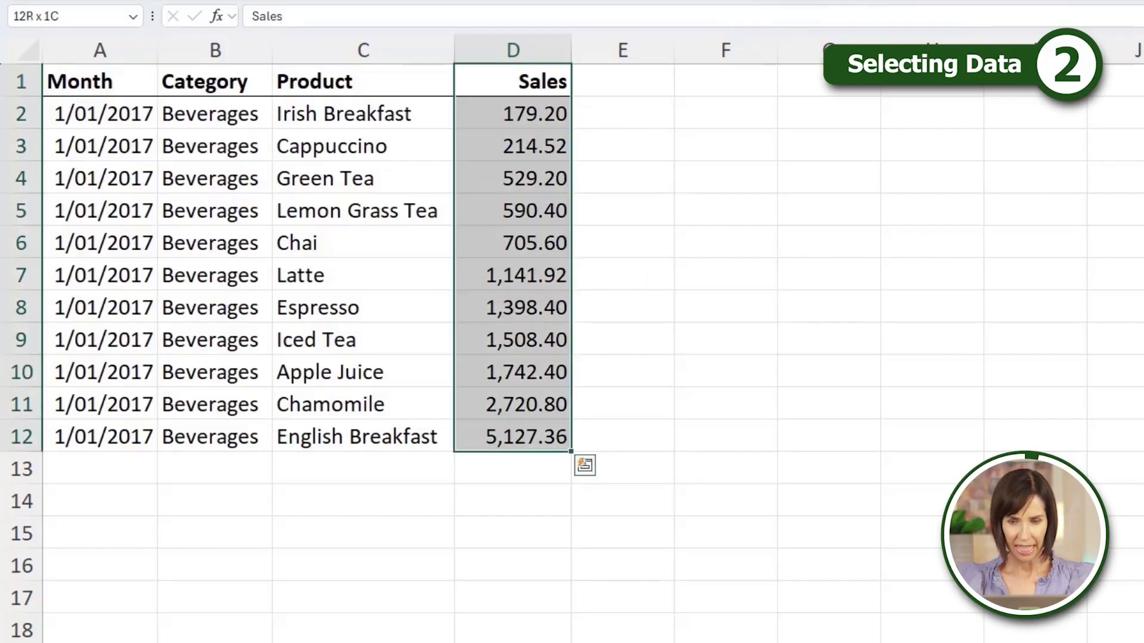
key("Left")
key("Left")
key("ctrl+shift+Down")
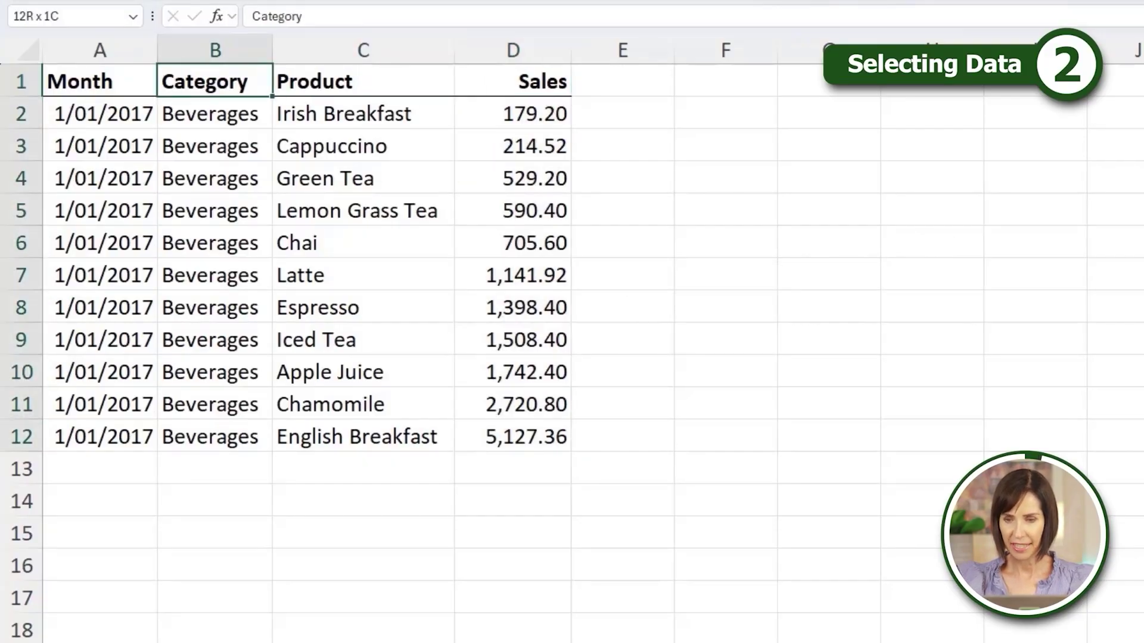
key("Left")
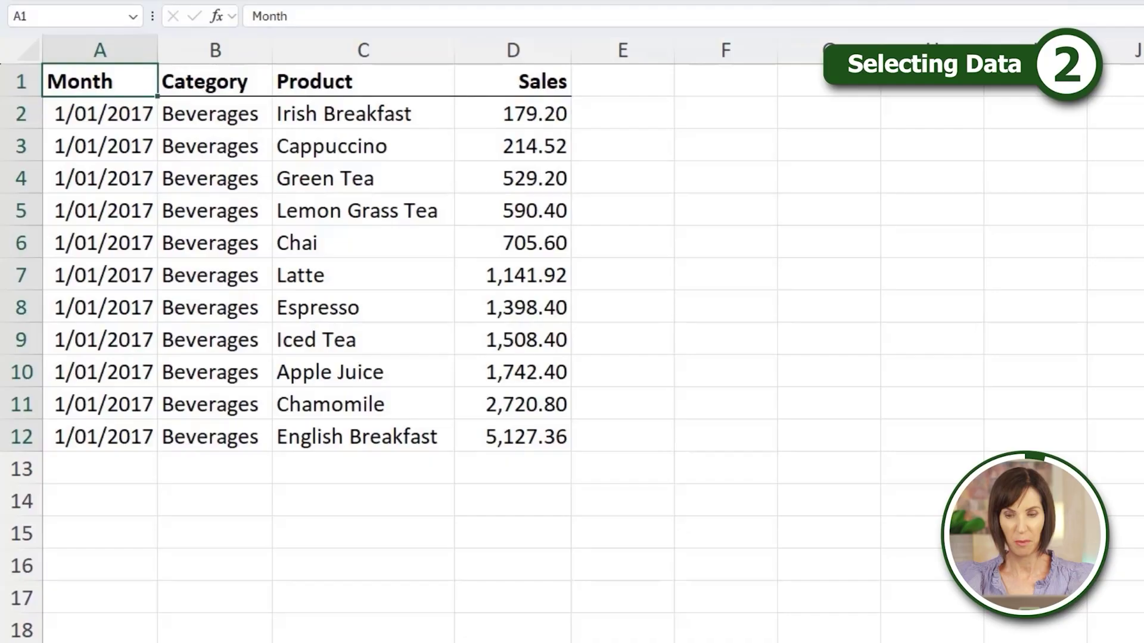
key("ctrl+shift+Down")
key("ctrl+shift+Right")
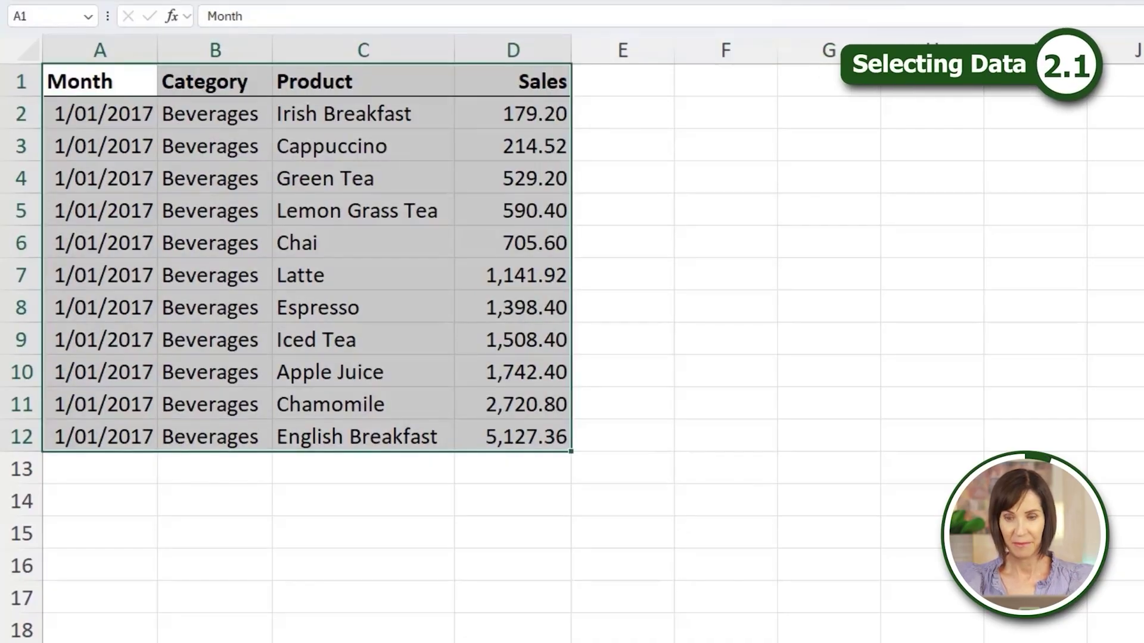
left_click(399, 216)
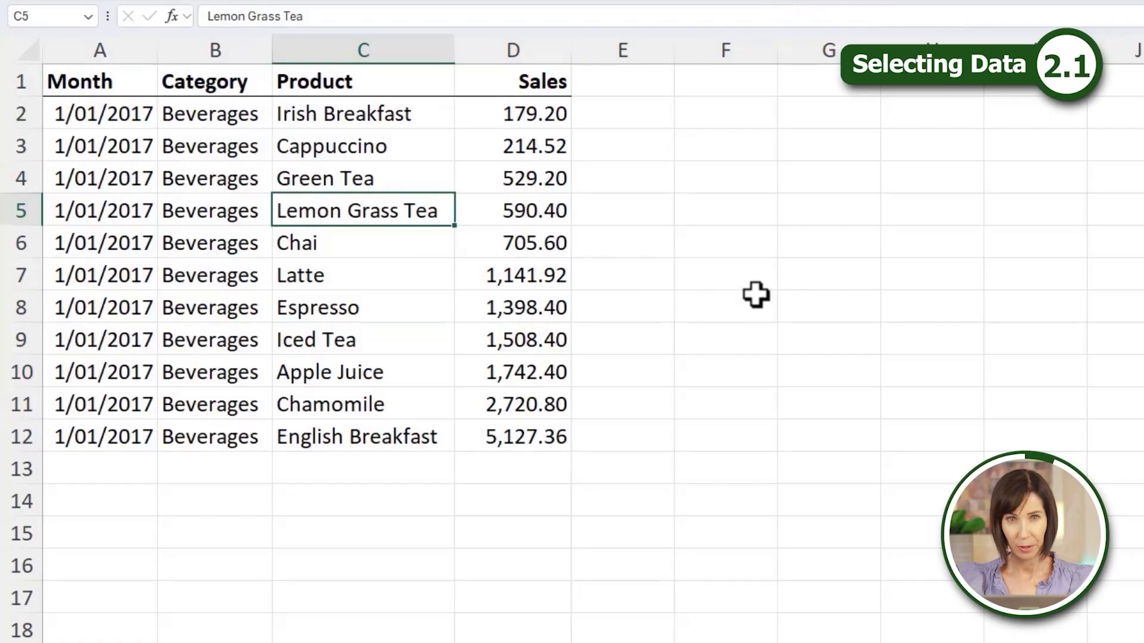
key("ctrl+a")
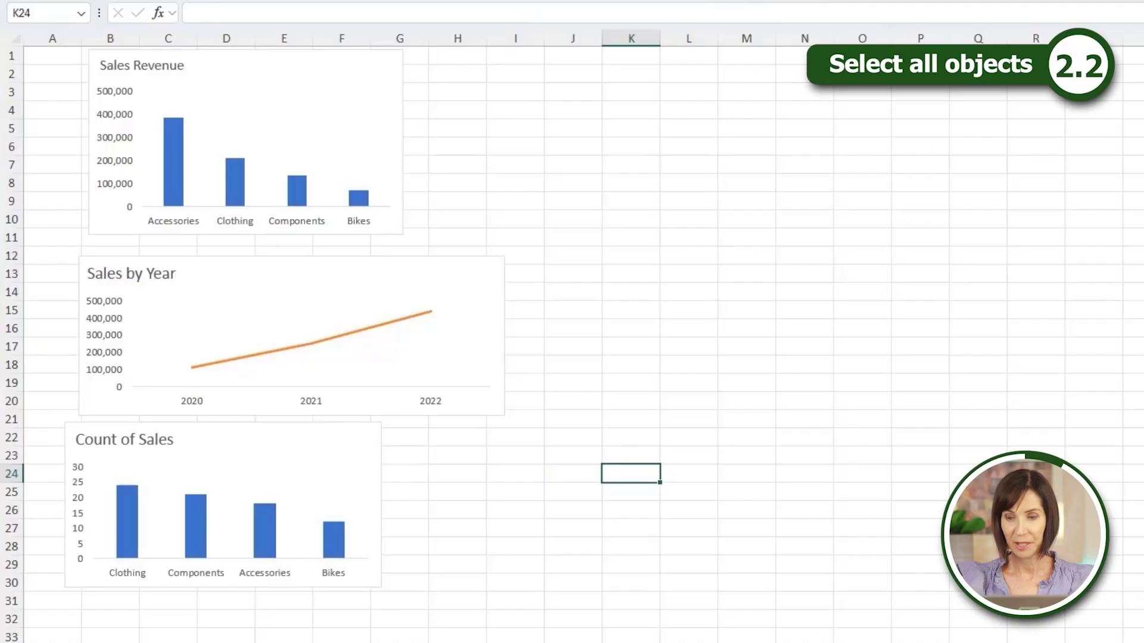
Select all three charts and set their width to 9 cm.
left_click(230, 262)
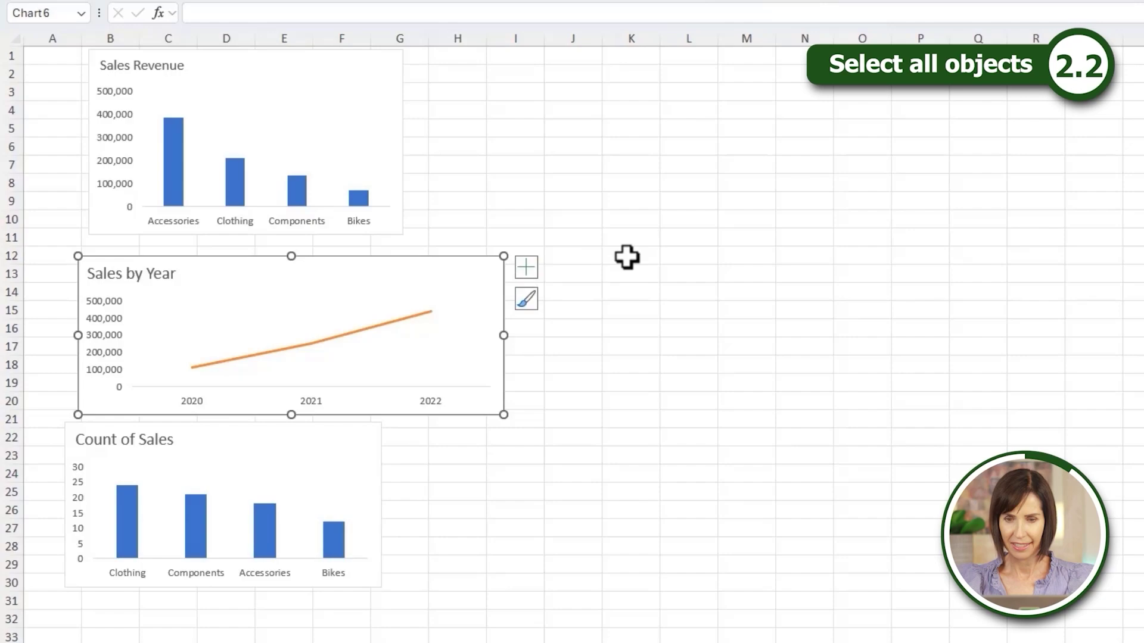
key("ctrl+a")
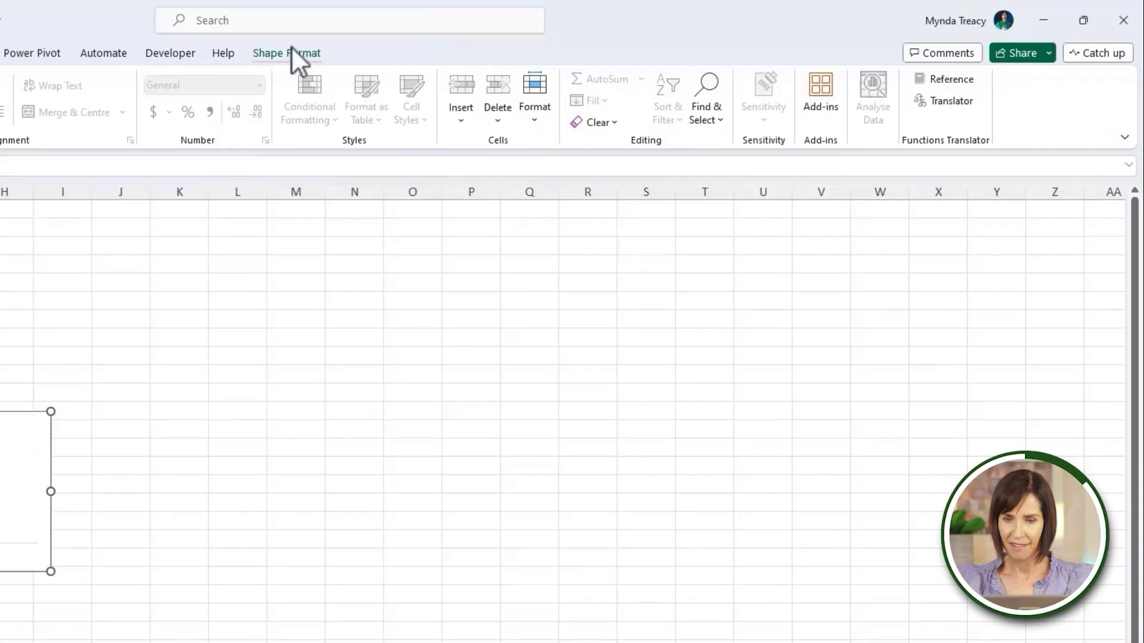
left_click(287, 53)
left_click(897, 85)
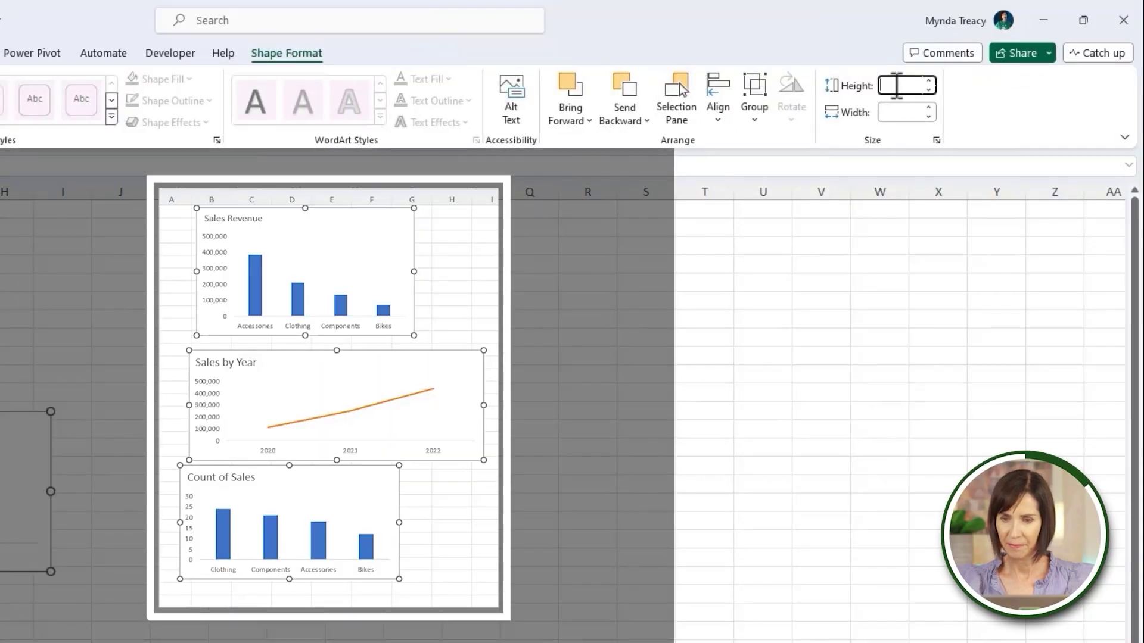
key("Tab")
type("9")
key("Return")
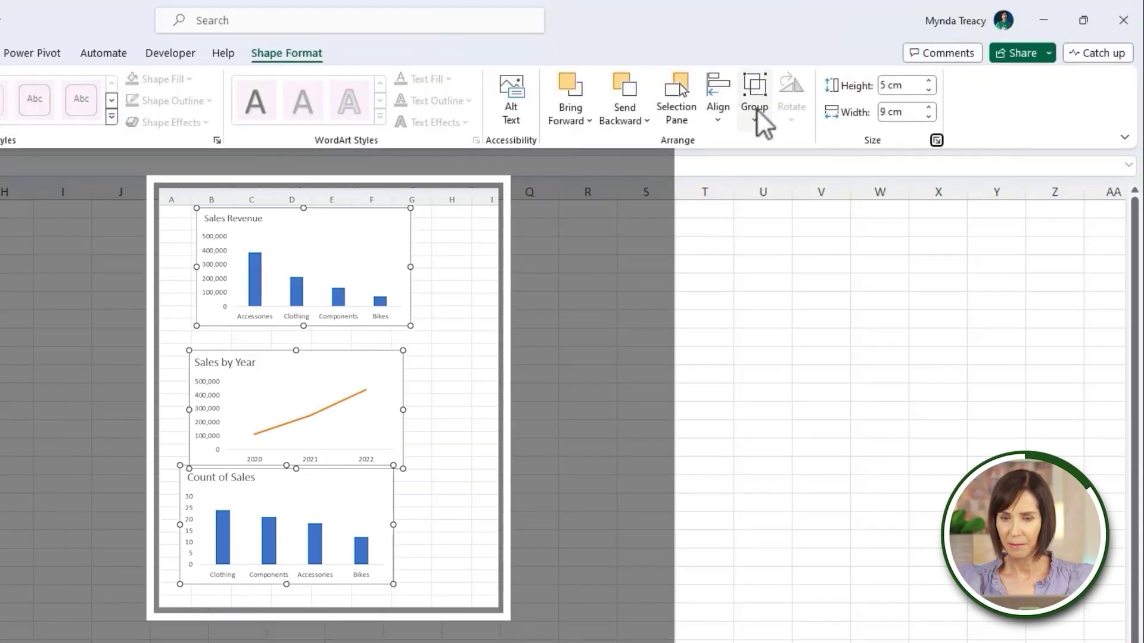
Centre-align the three charts and distribute them evenly vertically.
left_click(721, 112)
left_click(733, 170)
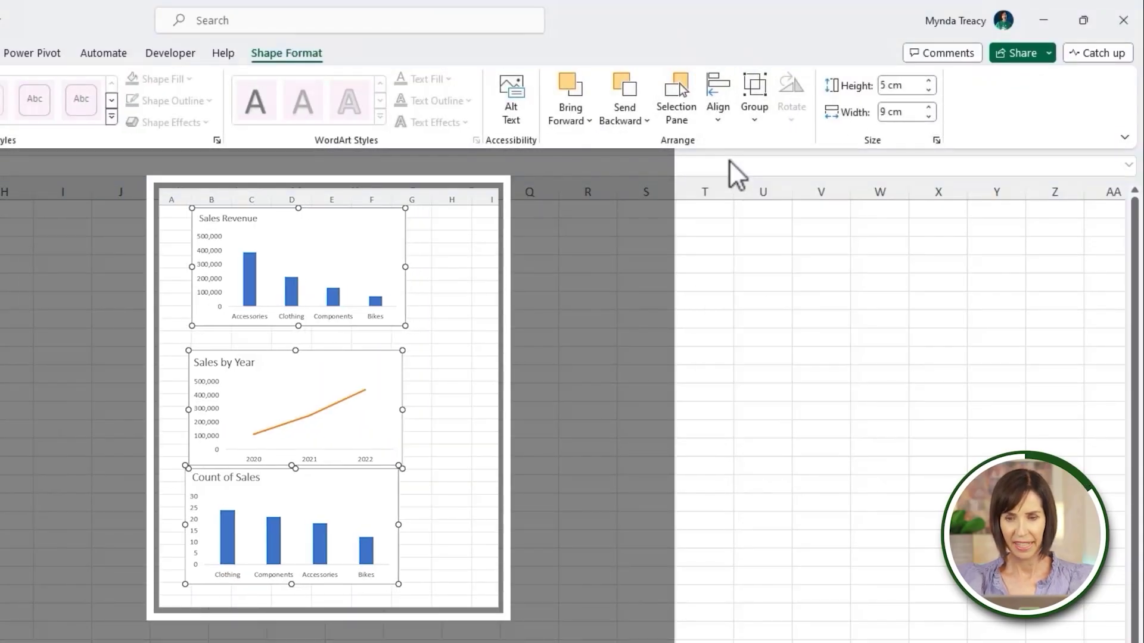
left_click(716, 117)
left_click(739, 306)
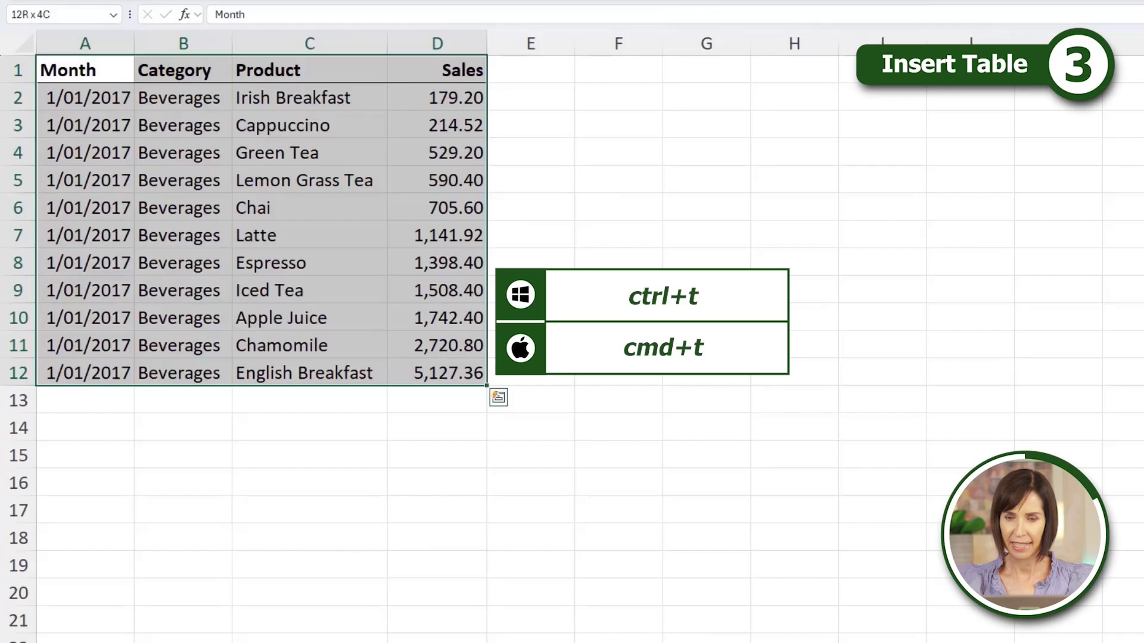
Convert the data to a table with headers and enter =SUM(Table6[Sales]) in F2.
key("ctrl+t")
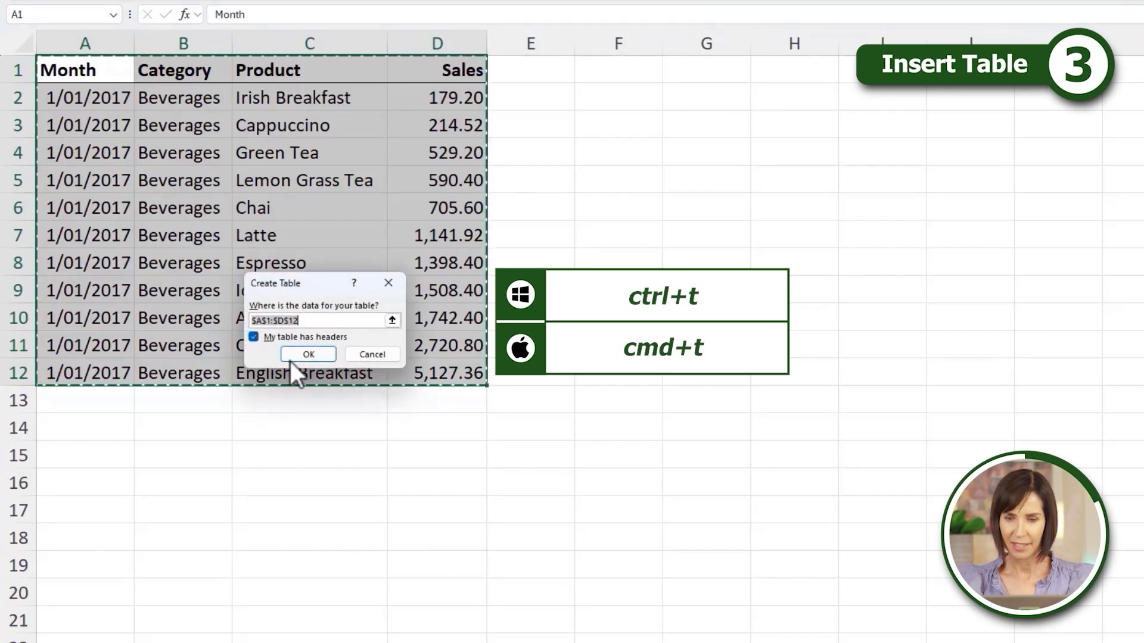
left_click(292, 359)
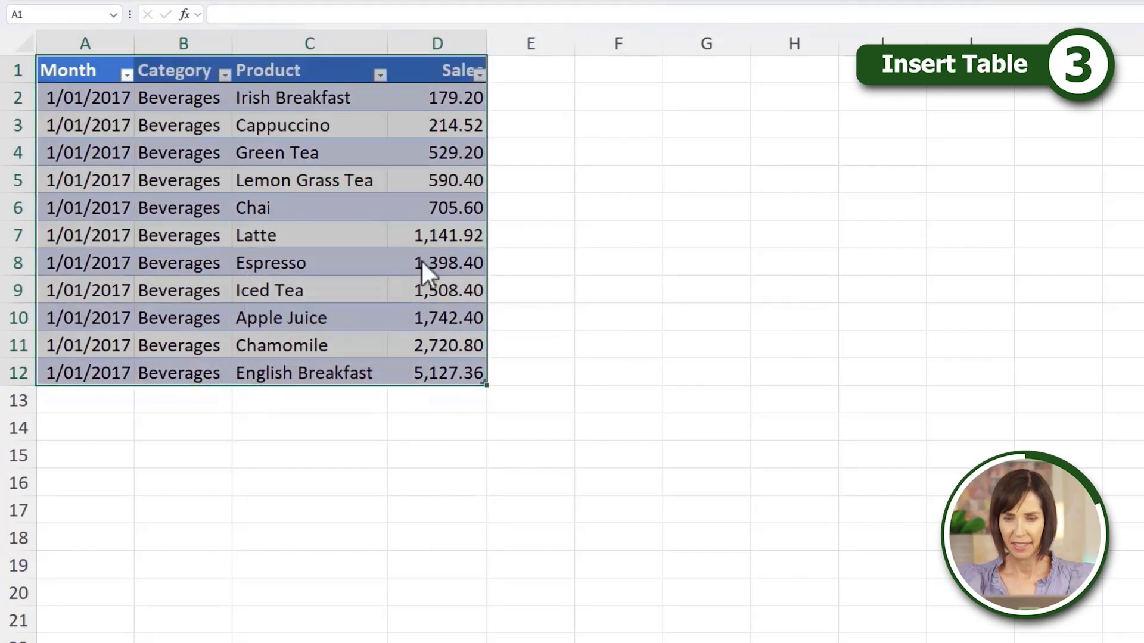
left_click(638, 95)
type("=sum")
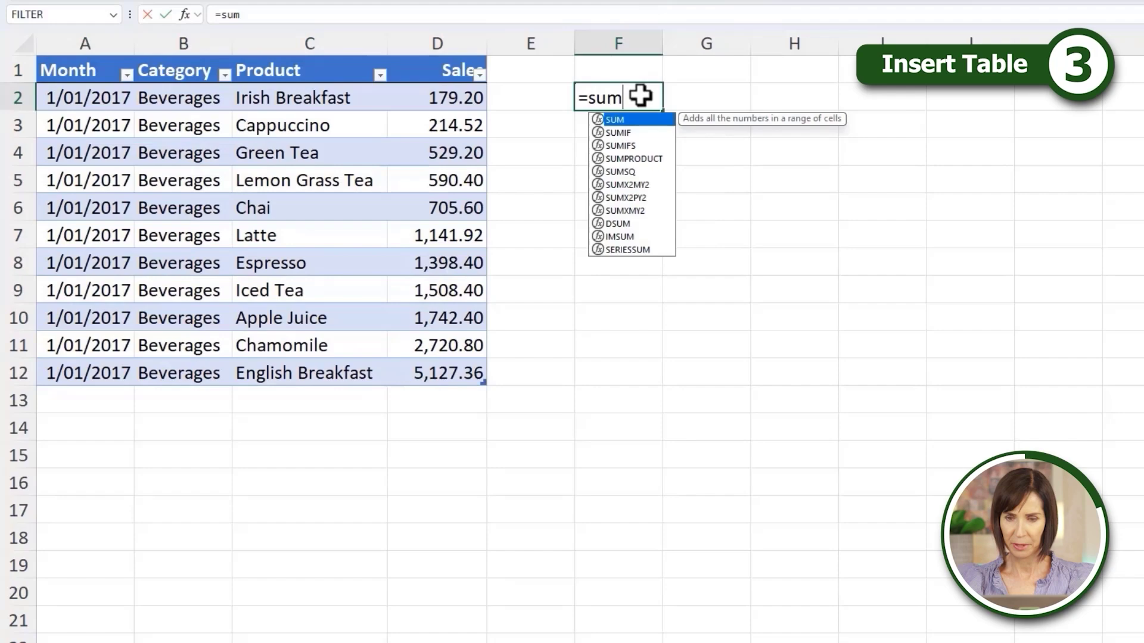
key("Tab")
left_click(427, 52)
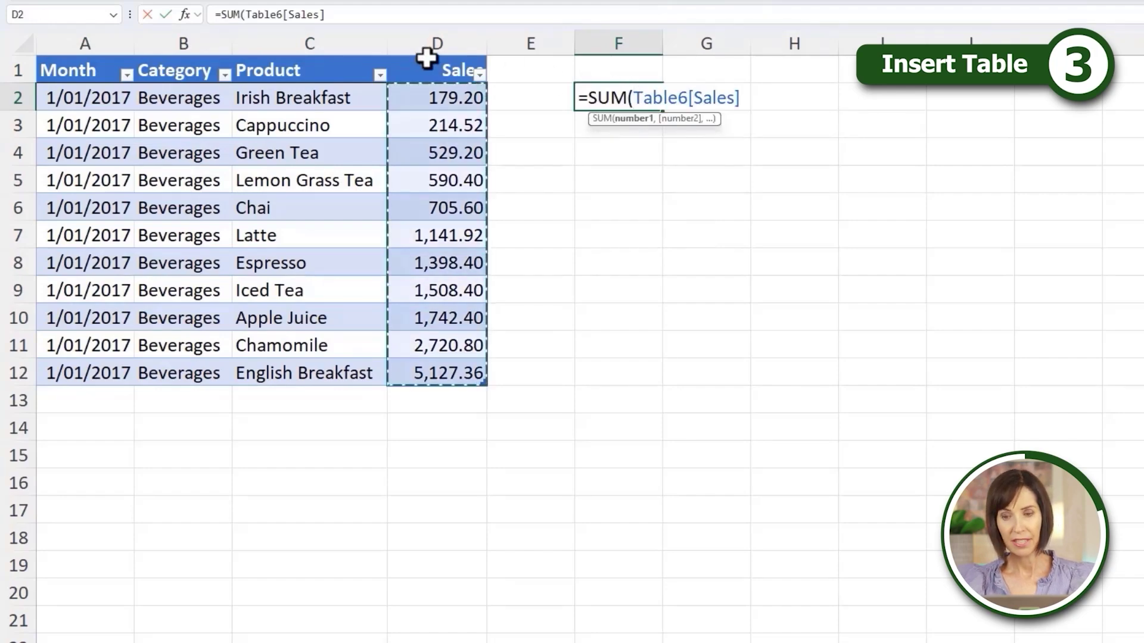
type(")")
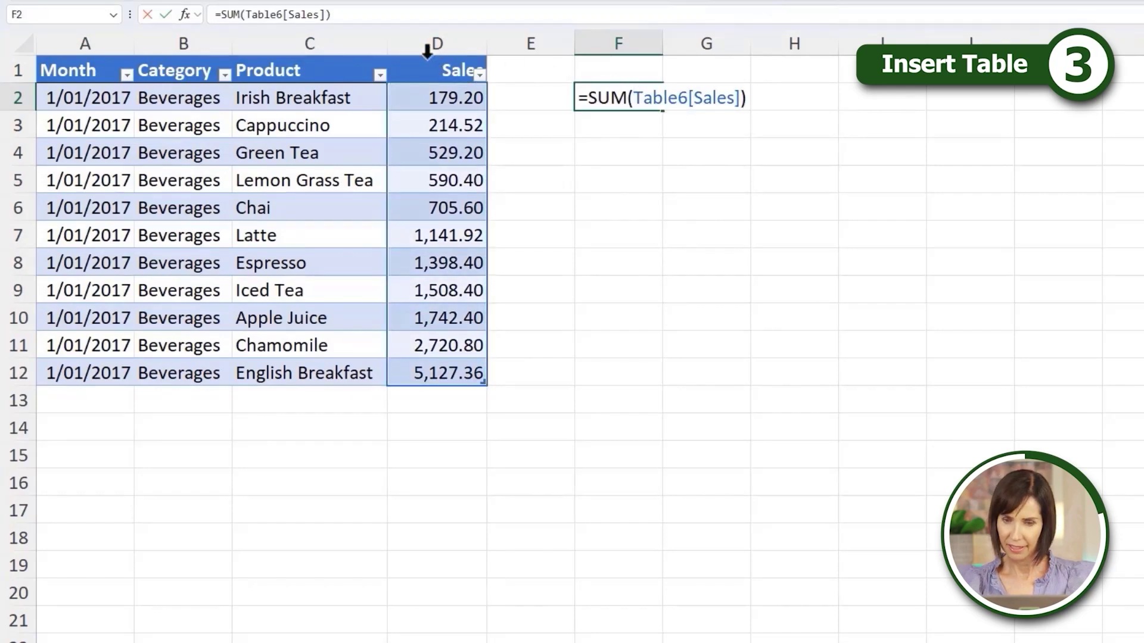
key("Return")
Enter 5,000 below the Sales column, extending the table by one row.
left_click(441, 398)
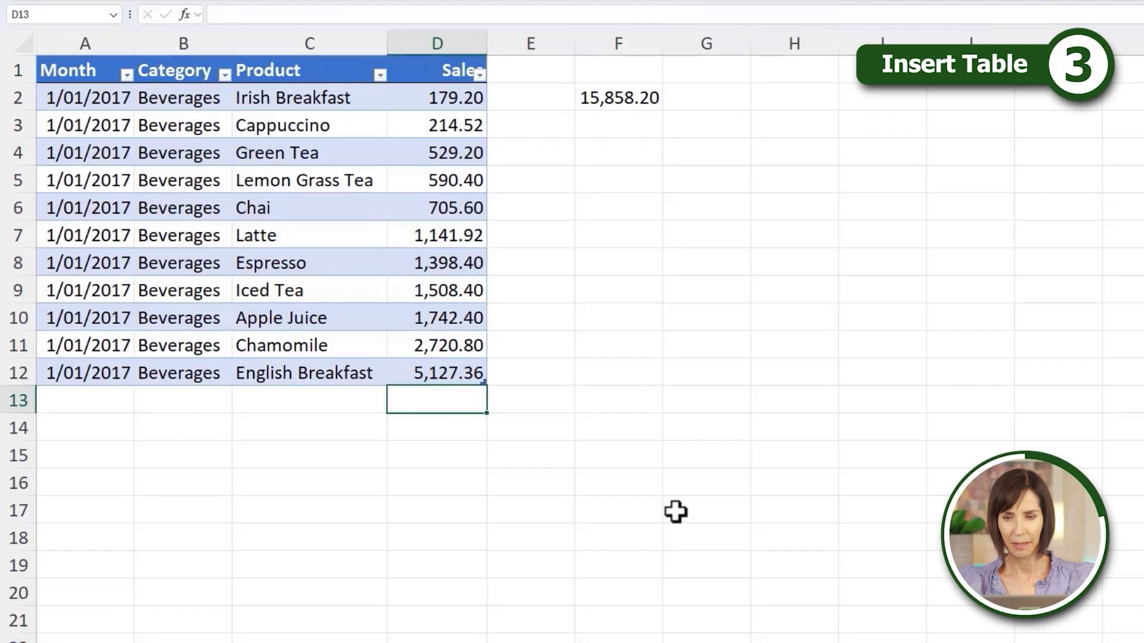
type("5,000")
key("Return")
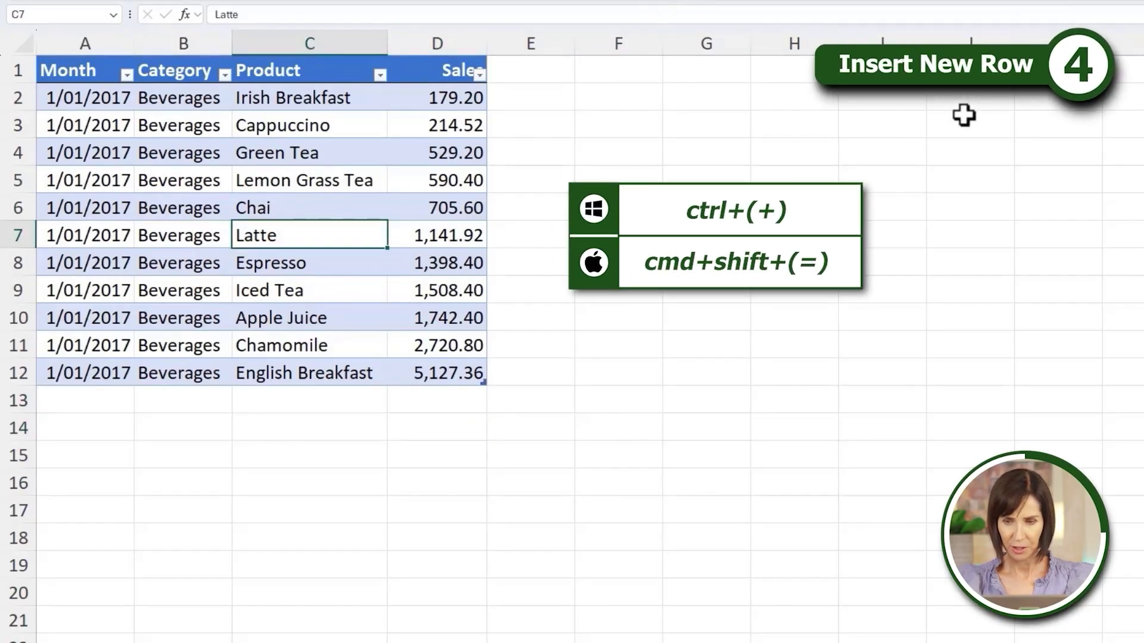
key("ctrl+plus")
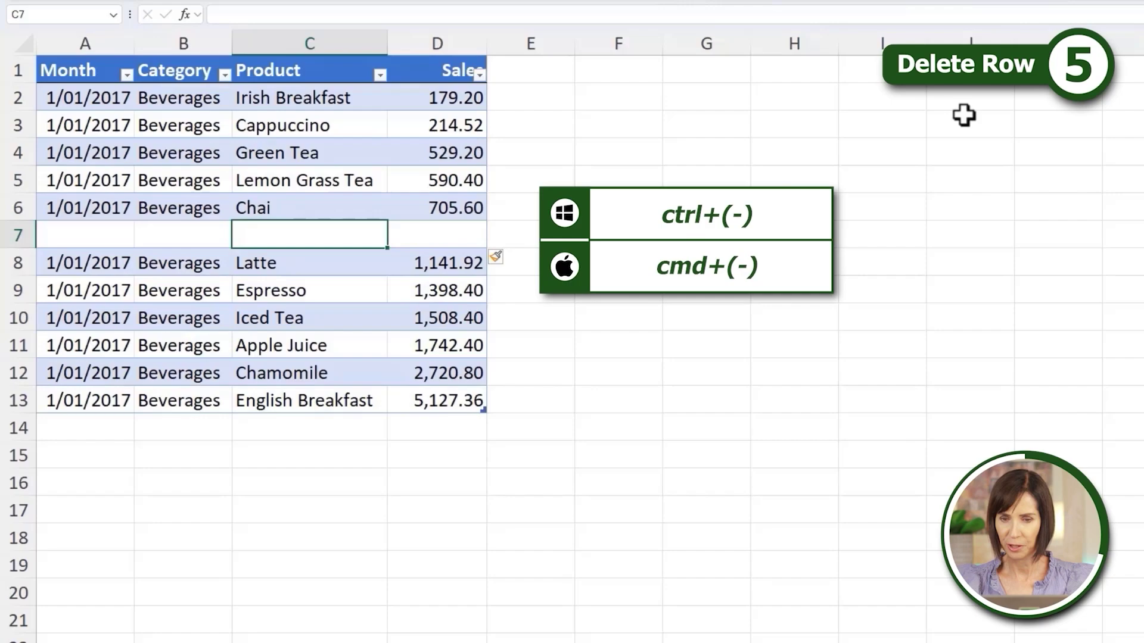
key("ctrl+minus")
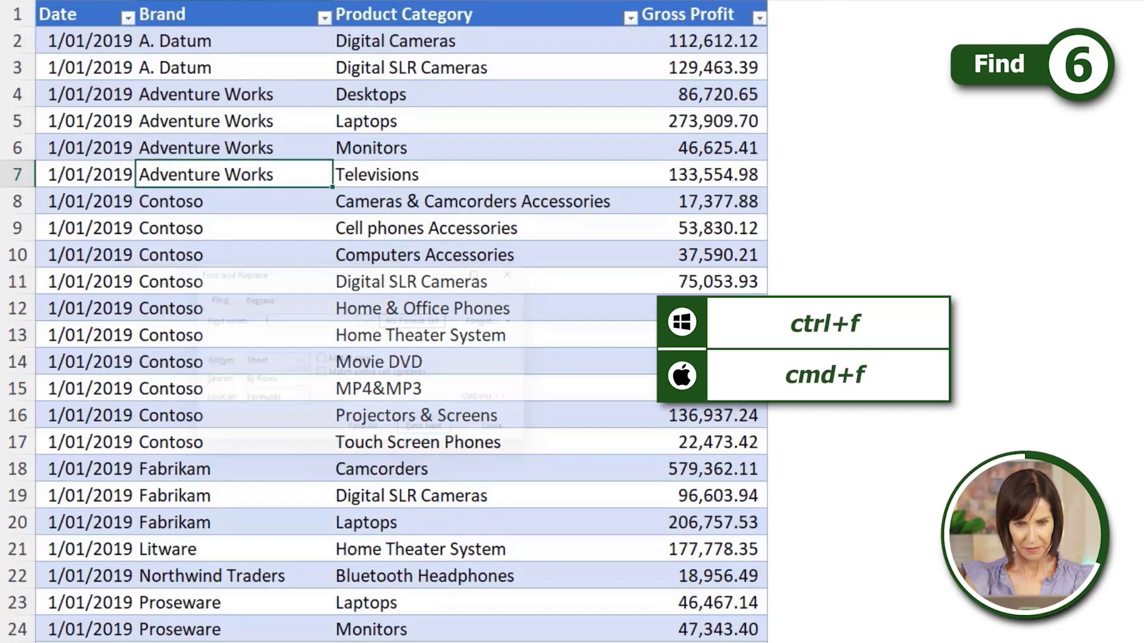
Find the cell containing 49980.56, then return to the top of the sheet.
key("ctrl+f")
type("49980.56")
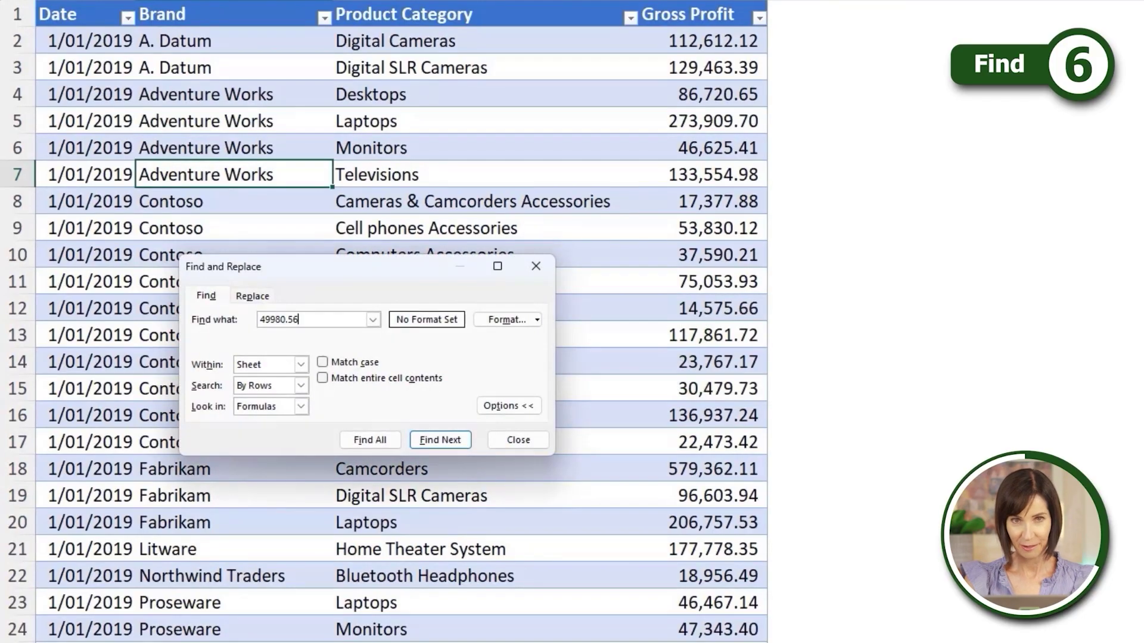
key("Return")
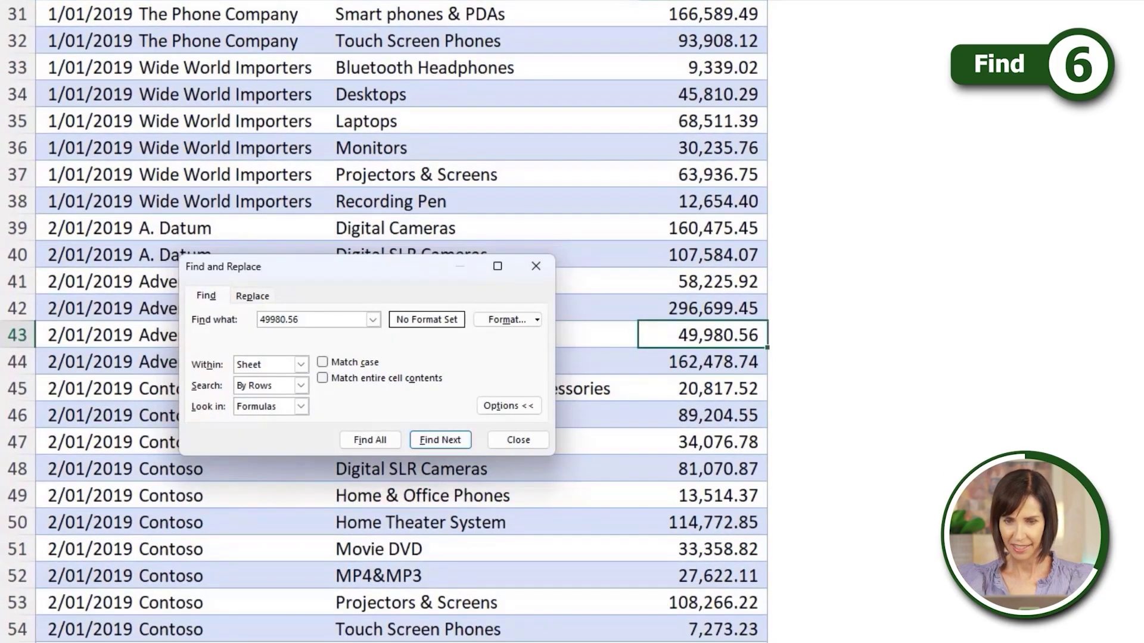
key("Escape")
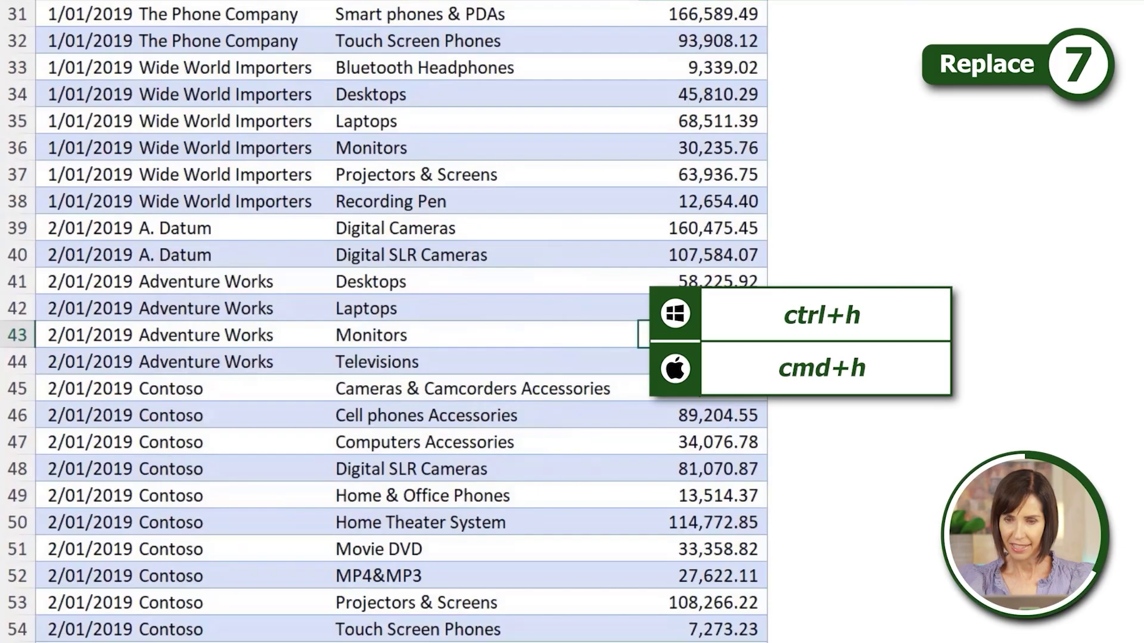
key("ctrl+Home")
Replace all 'A. Datum' entries with 'Datum', confirming the 730 replacements.
key("ctrl+h")
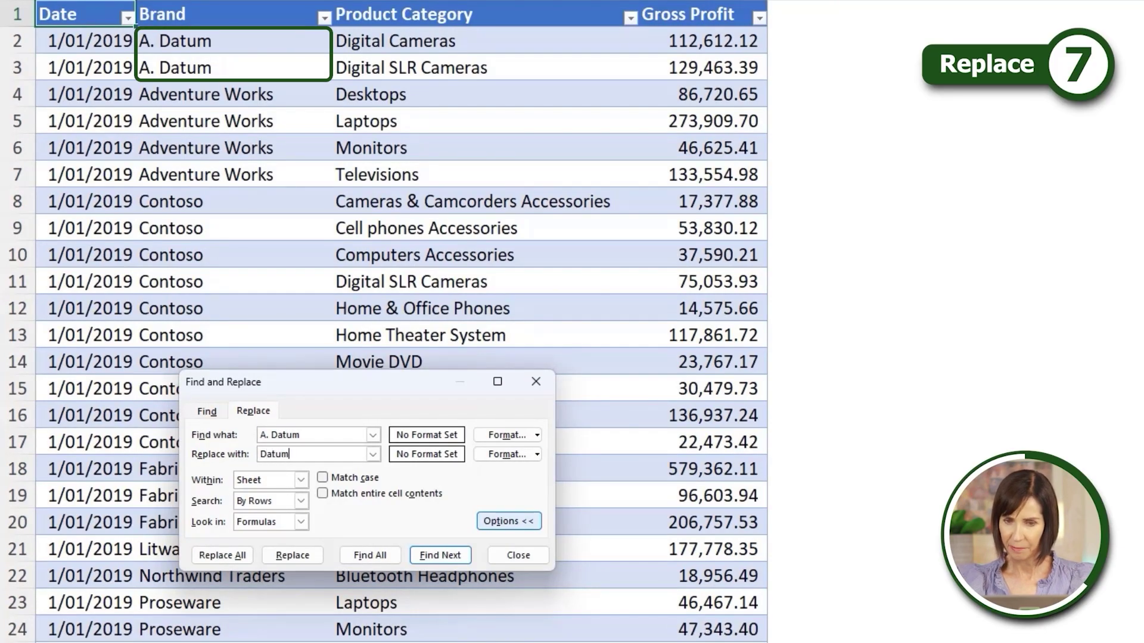
left_click(244, 557)
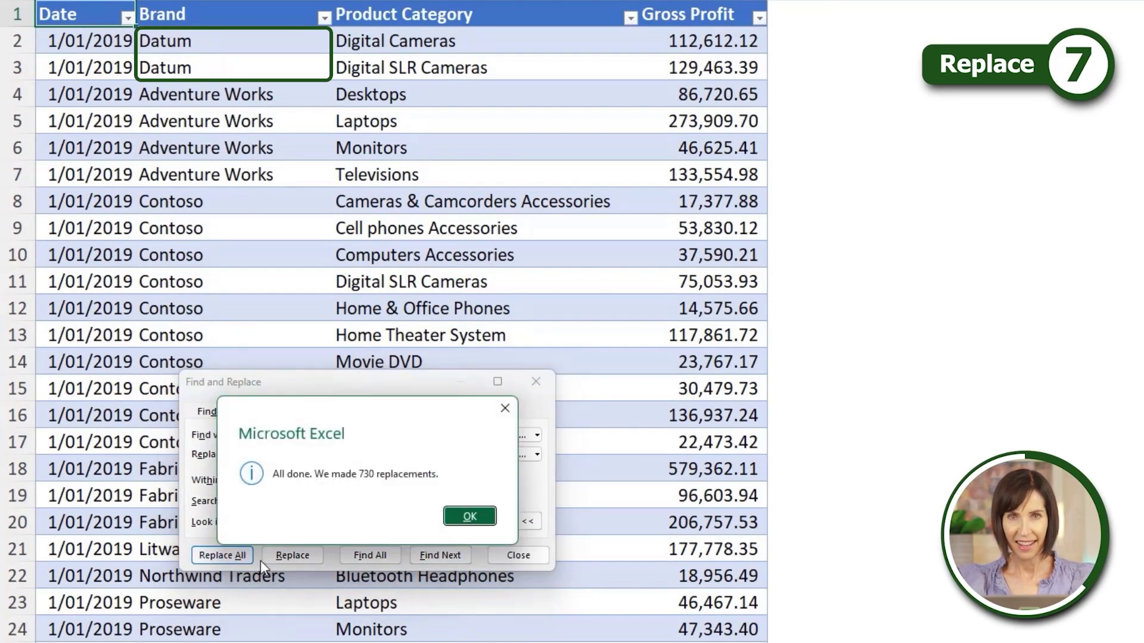
left_click(470, 517)
left_click(509, 556)
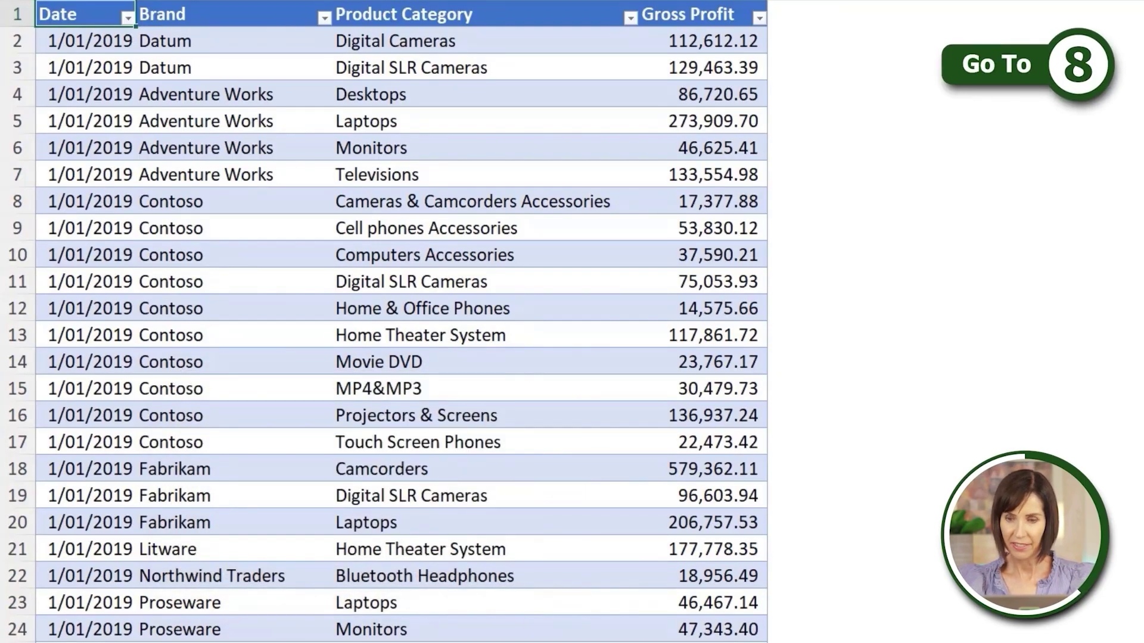
Go To cell A300, then reopen Go To to head back to A1.
key("ctrl+g")
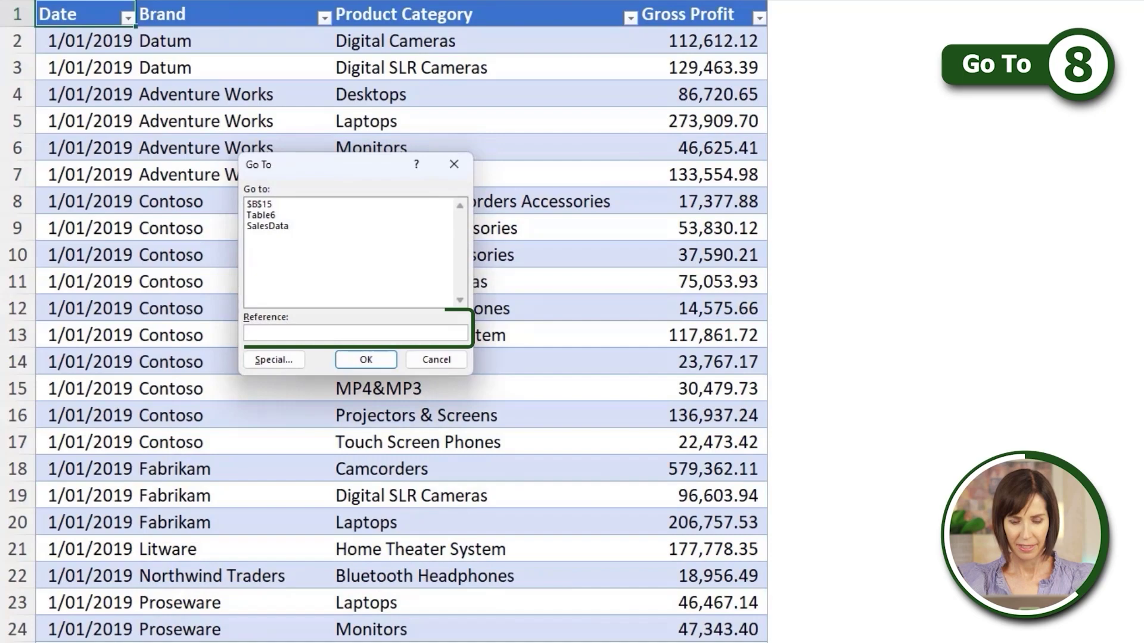
type("A300")
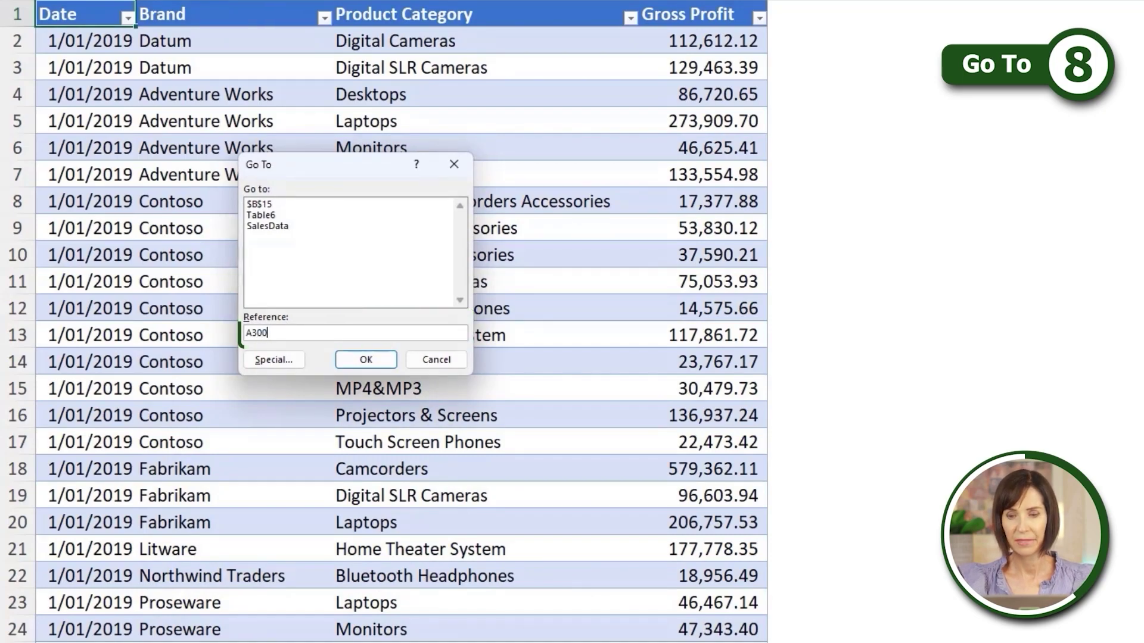
key("Return")
scroll(941, 199, "down", 1)
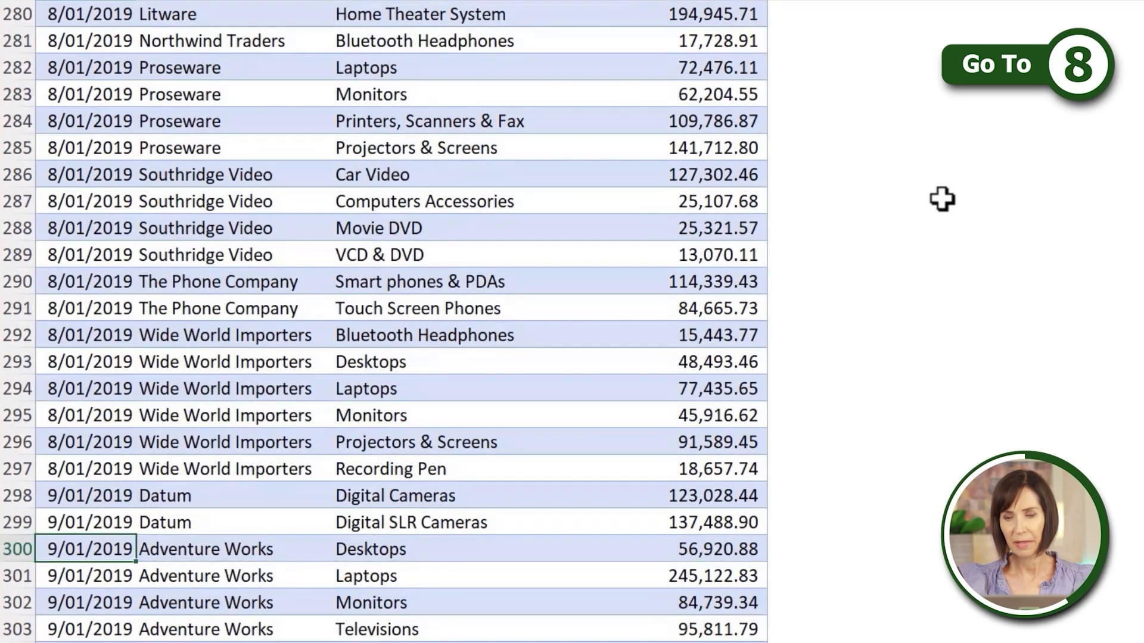
key("ctrl+g")
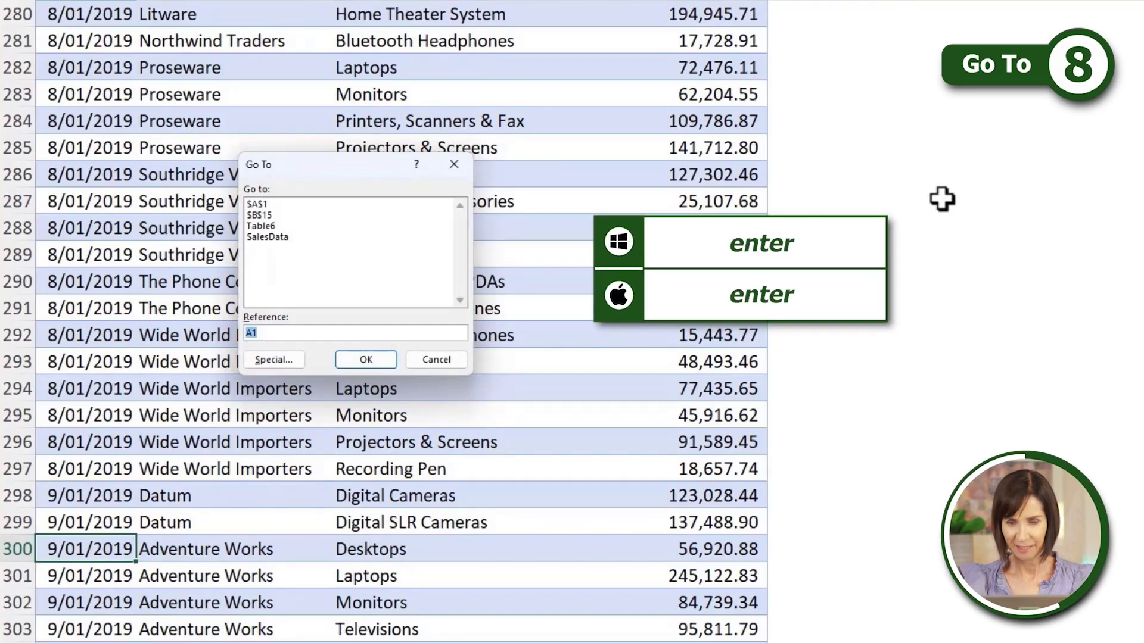
Return to A1, select headers Month through % of Total, and make them bold, italic, underlined.
key("Return")
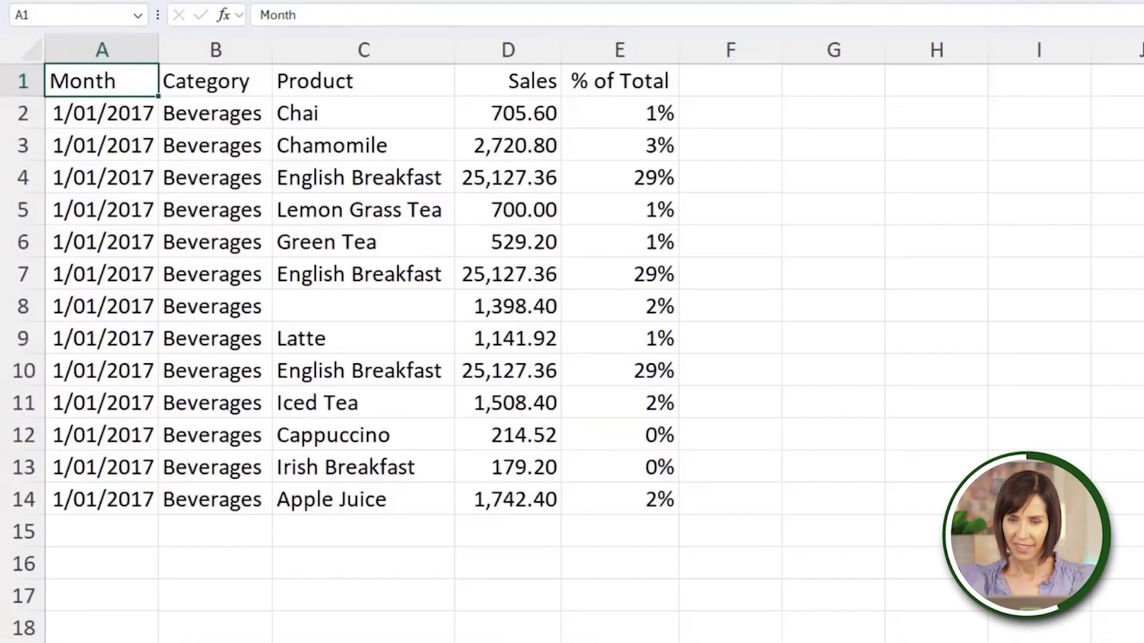
key("ctrl+shift+Right")
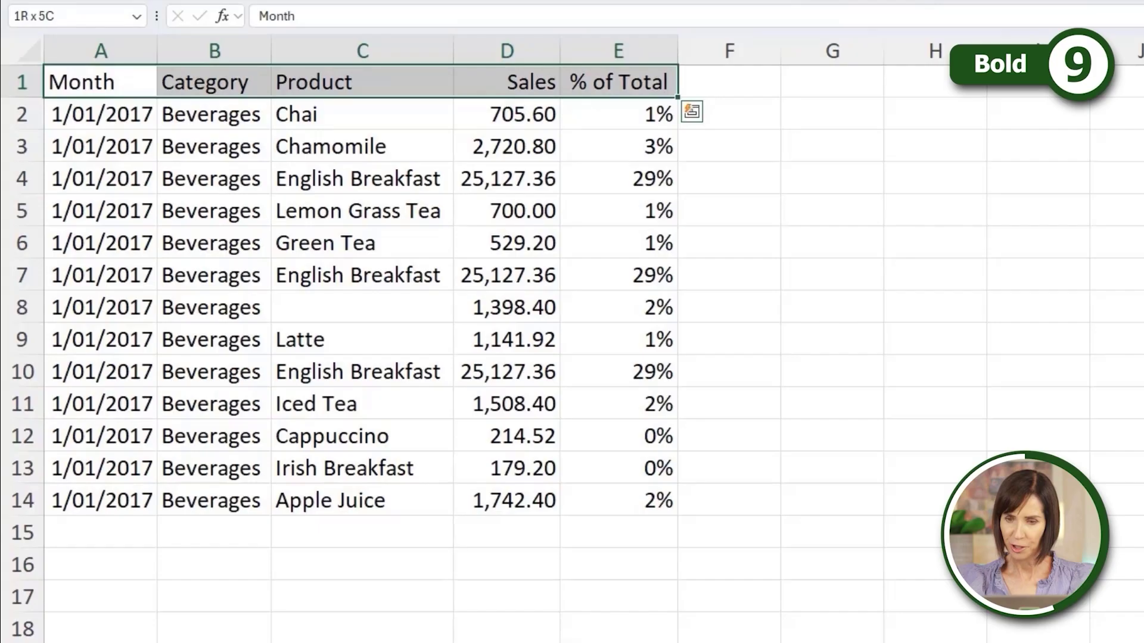
key("ctrl+b")
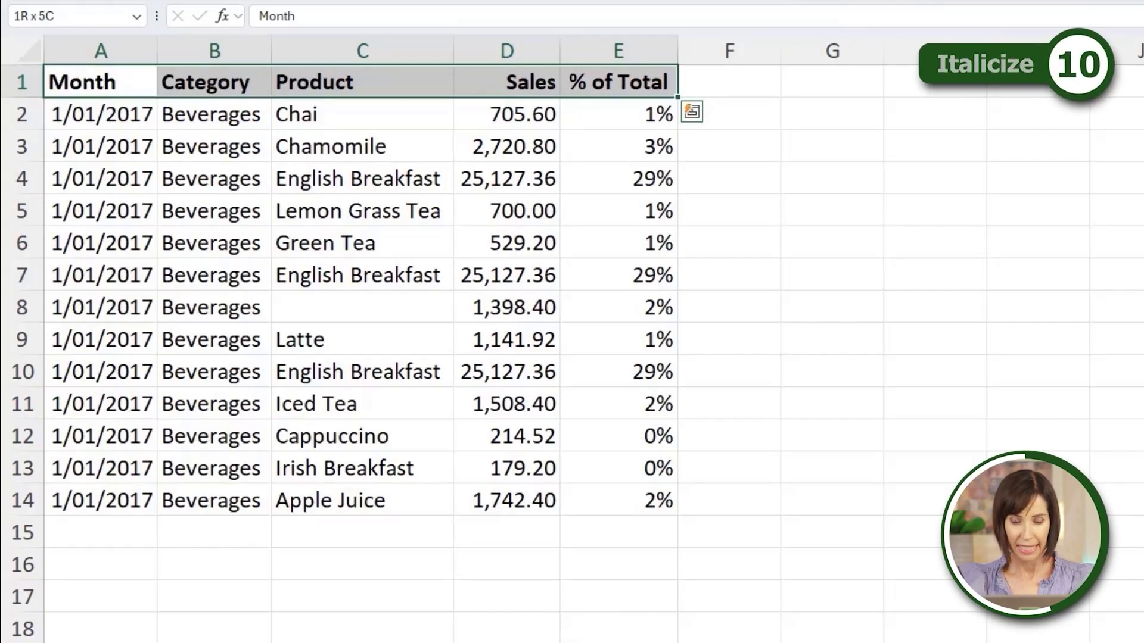
key("ctrl+i")
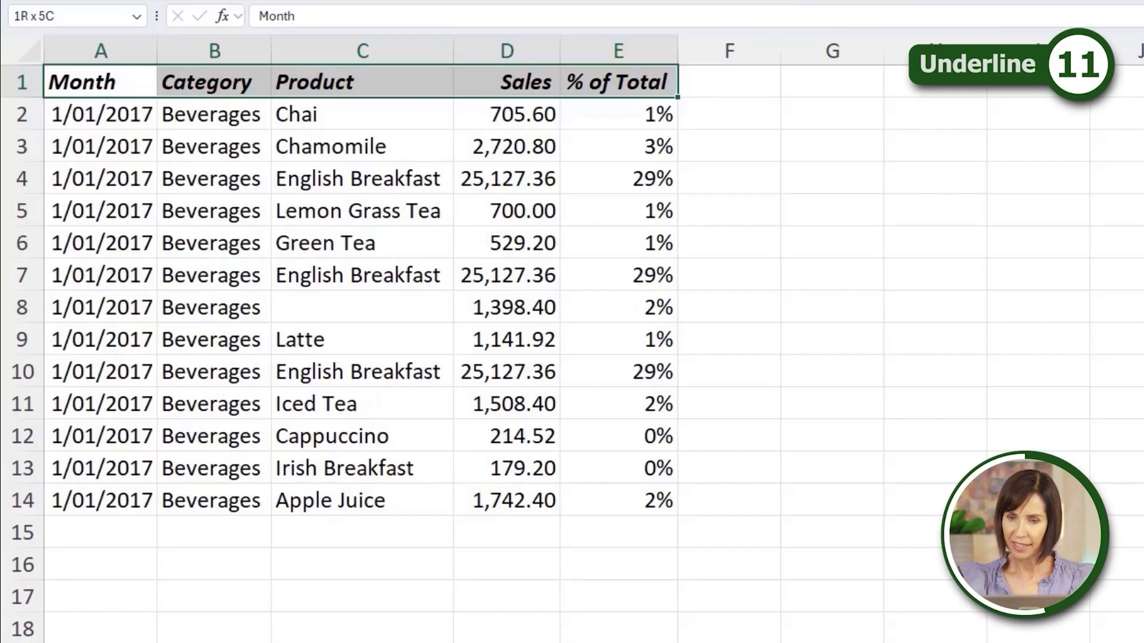
key("ctrl+u")
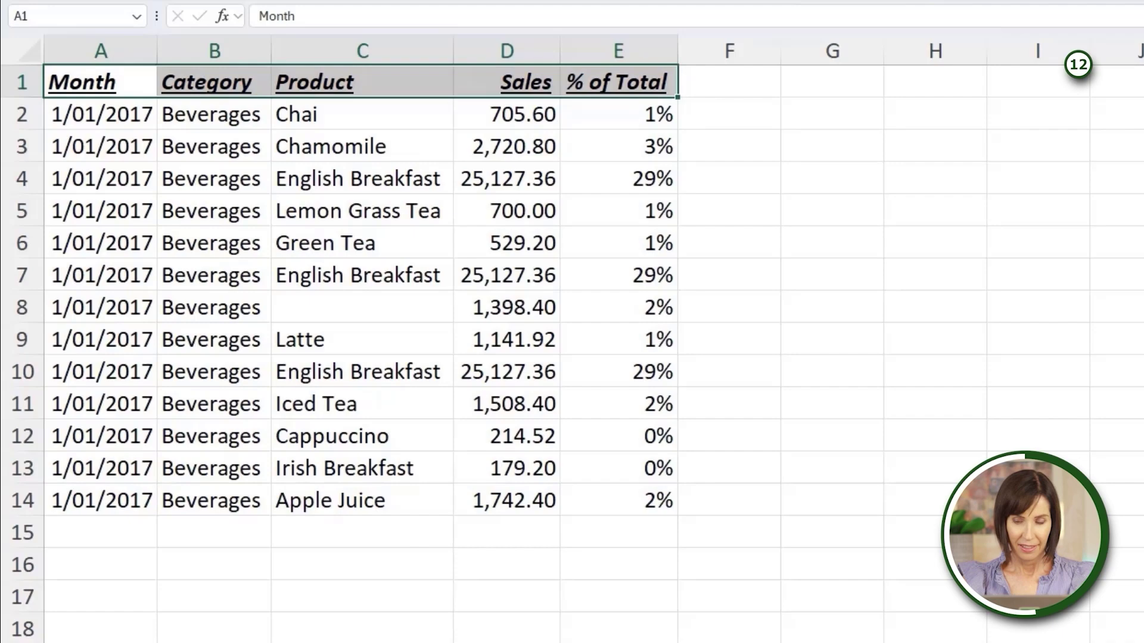
Insert a line break before 'Total' in the E1 header, then undo it.
left_click(619, 82)
left_click(296, 16)
key("alt+Return")
key("Return")
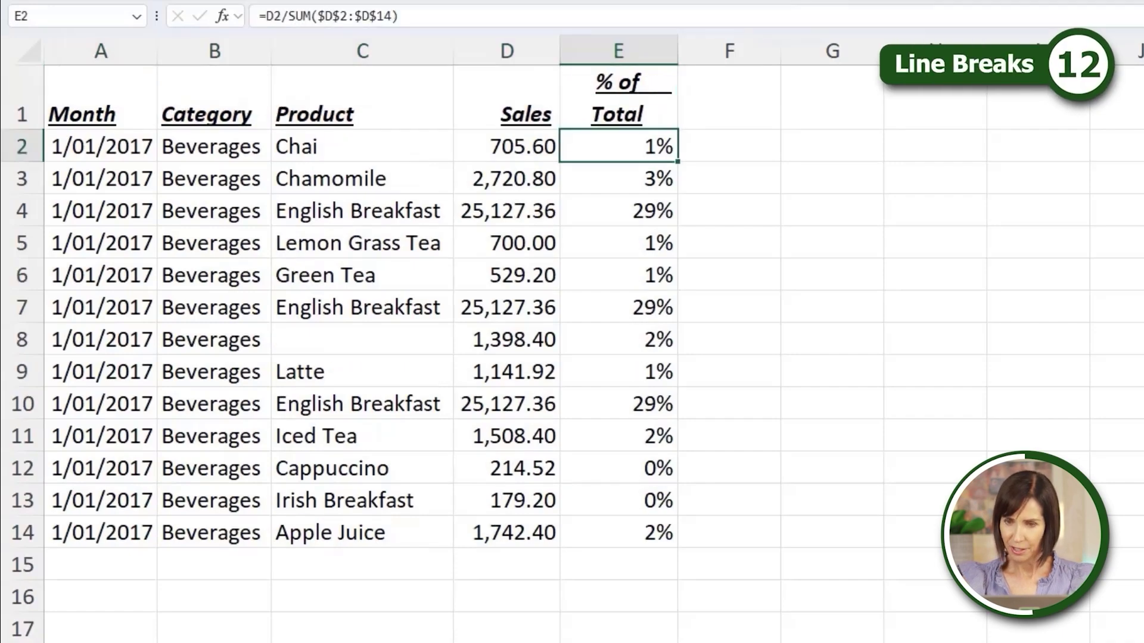
key("ctrl+z")
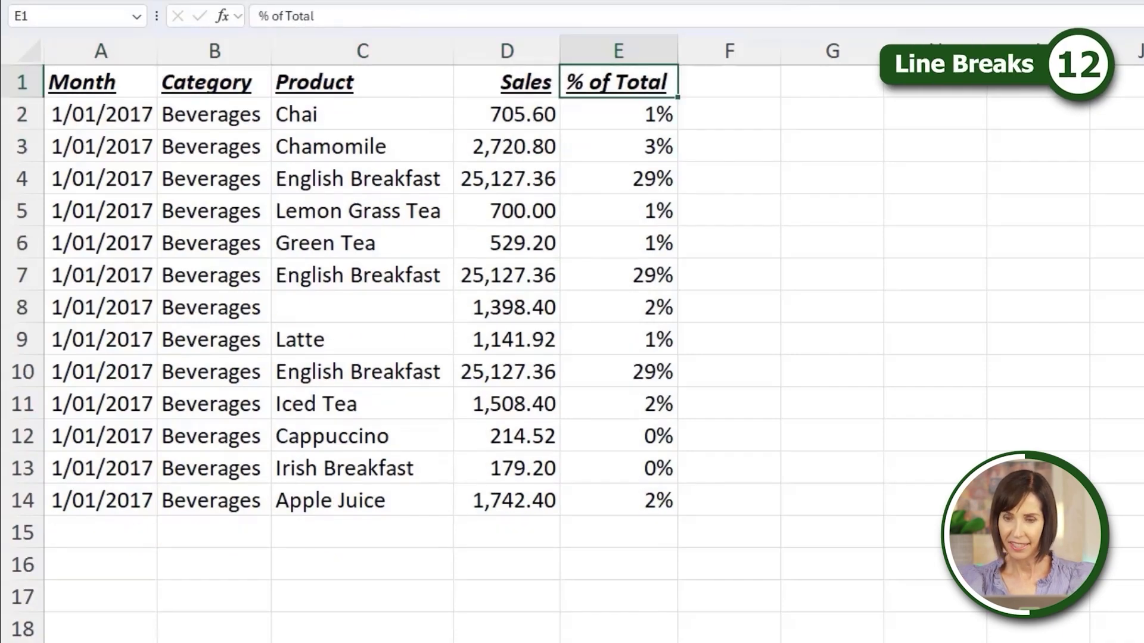
Re-insert the line break before 'Total' in E1, then undo once more.
left_click(286, 16)
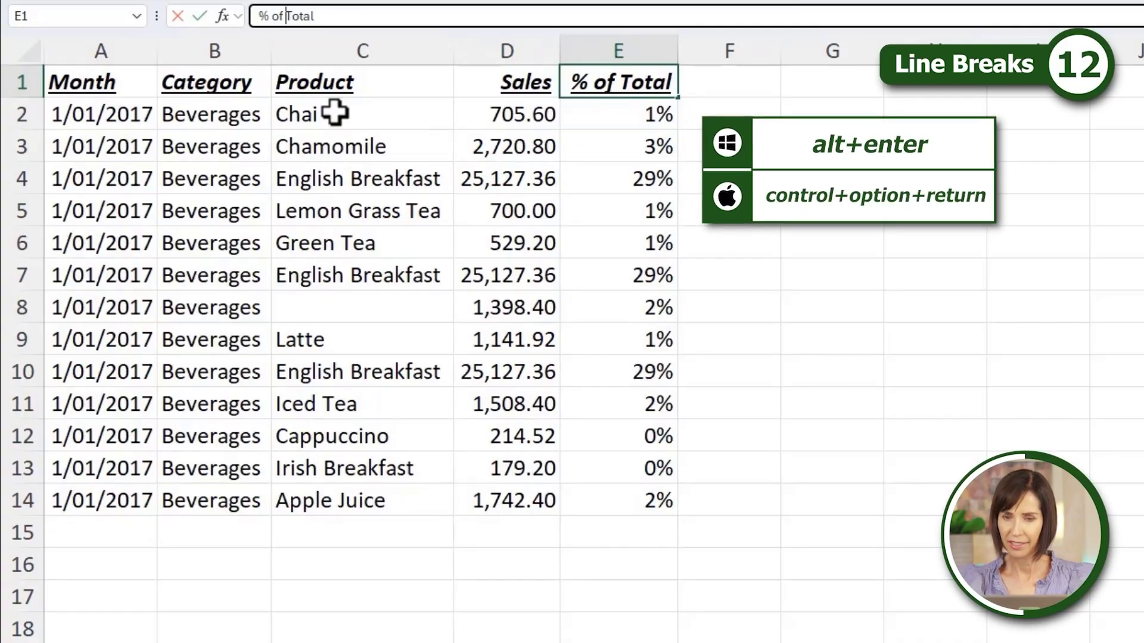
key("alt+Return")
key("Return")
key("Up")
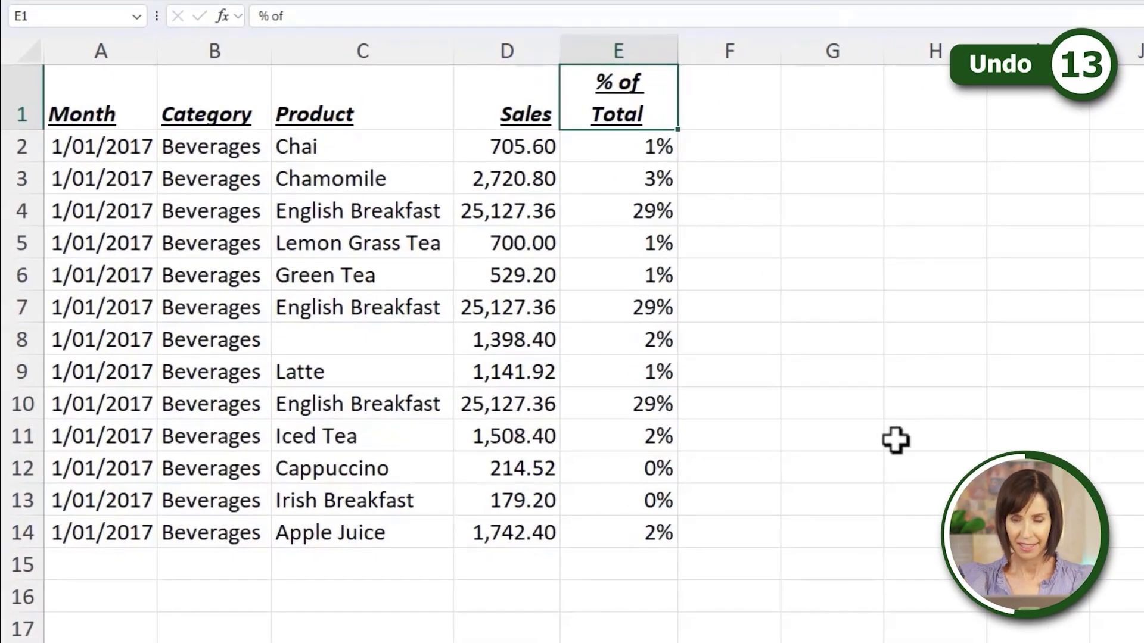
key("ctrl+z")
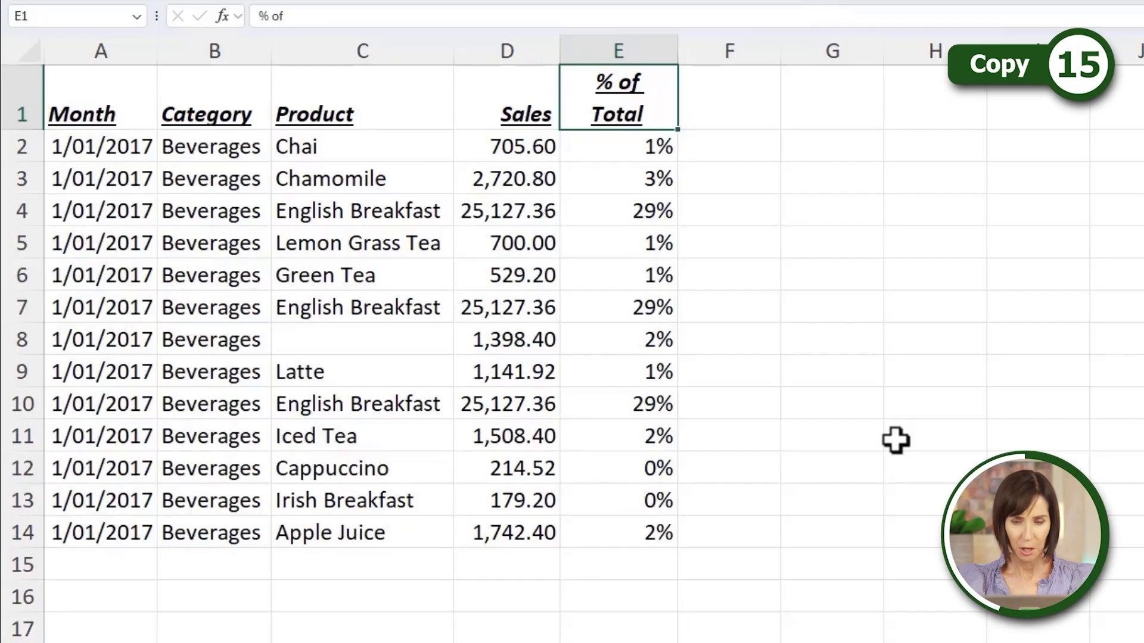
Copy the E2:E14 percentages into column G starting at G2, pasted as values only.
key("Down")
key("ctrl+shift+Down")
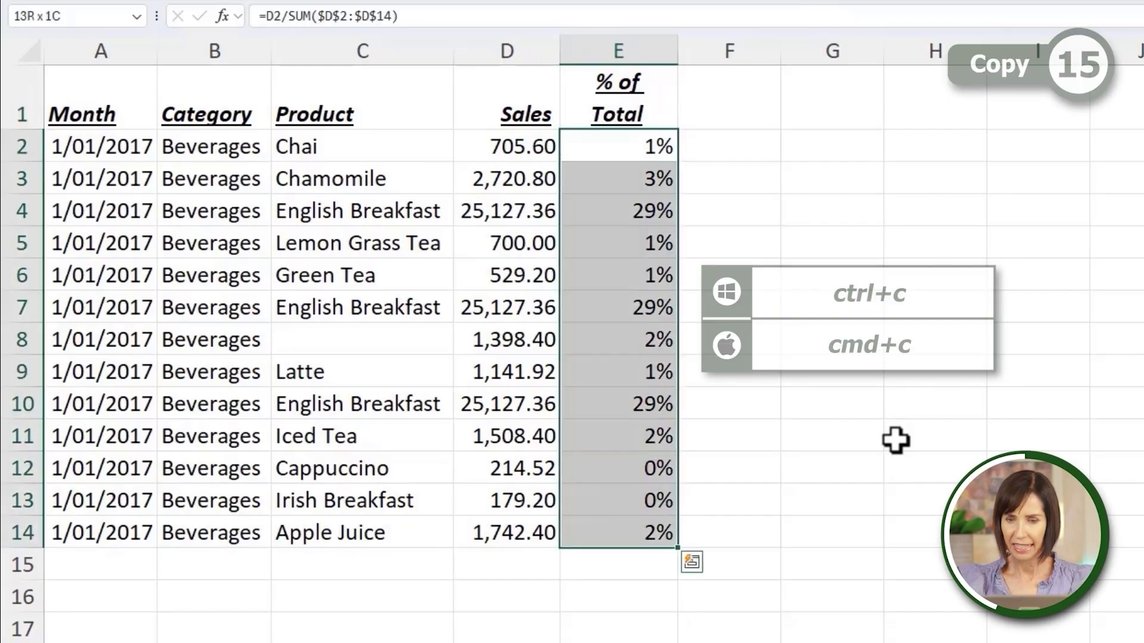
key("ctrl+c")
key("Right")
key("Right")
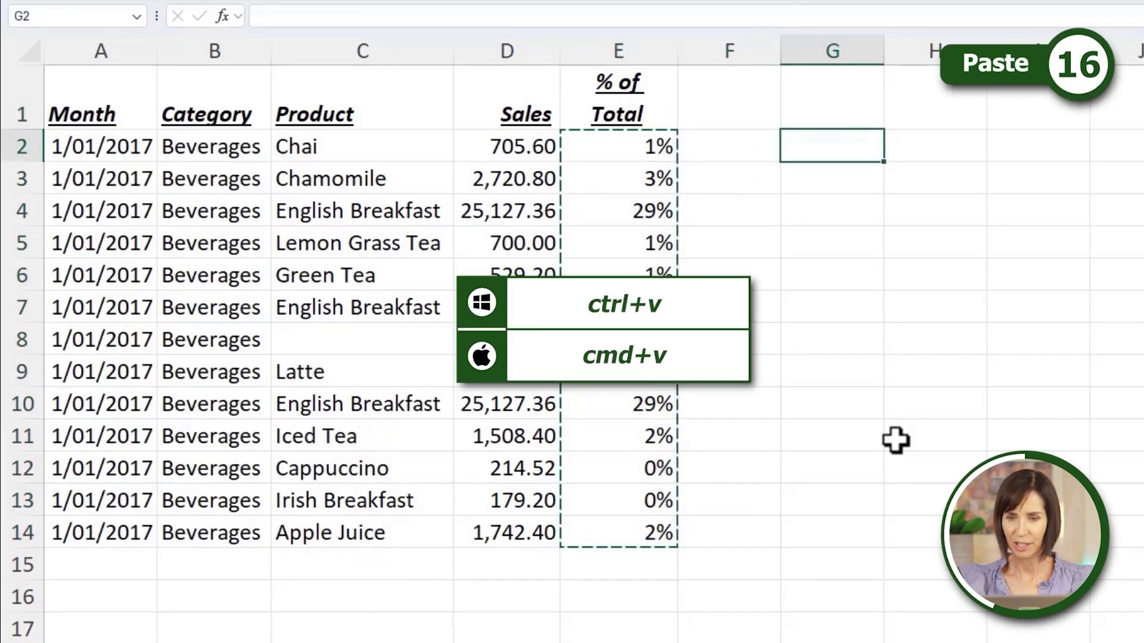
key("ctrl+v")
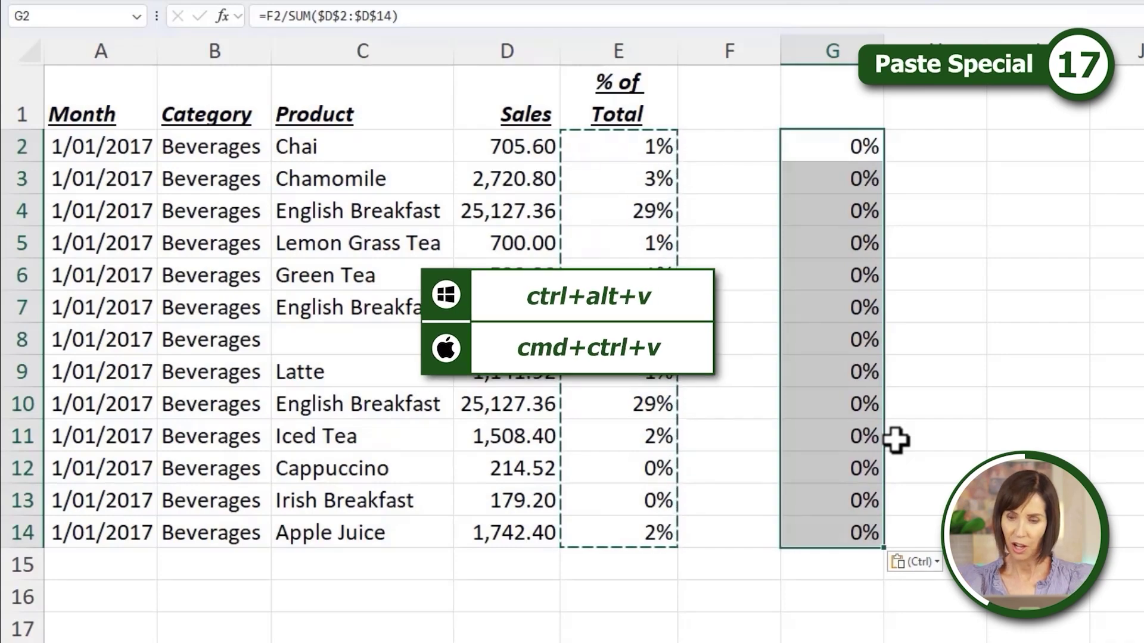
key("ctrl+alt+v")
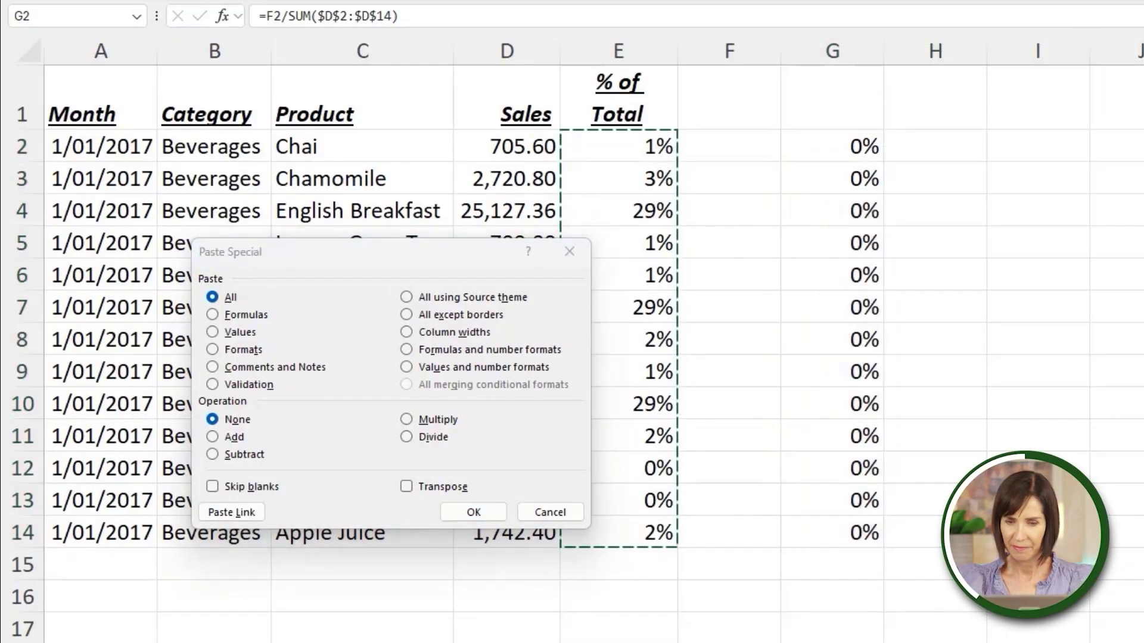
left_click(543, 511)
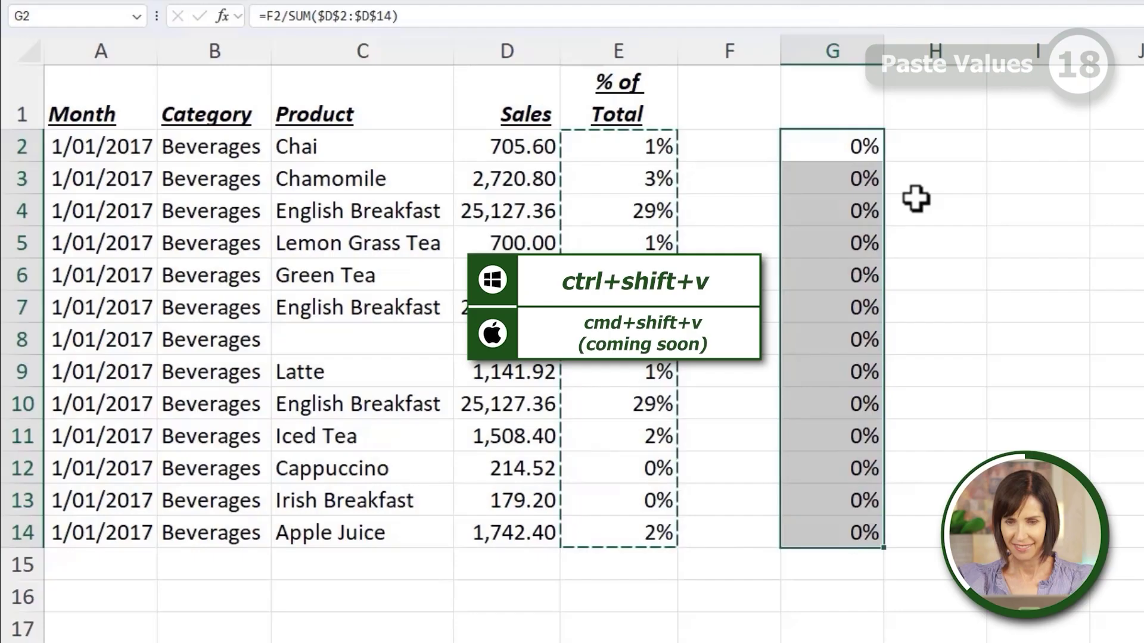
key("ctrl+shift+v")
Fill the Apple Juice row down into A15:D15 and fill E15 from the left.
left_click(146, 568)
left_click_drag(146, 568, 470, 562)
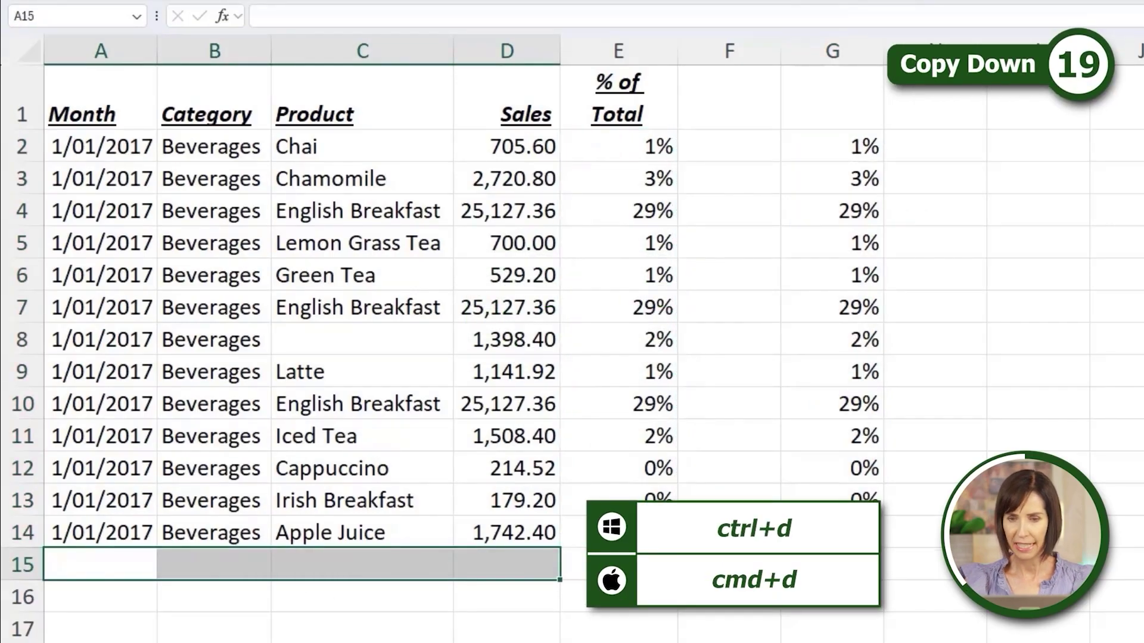
key("ctrl+d")
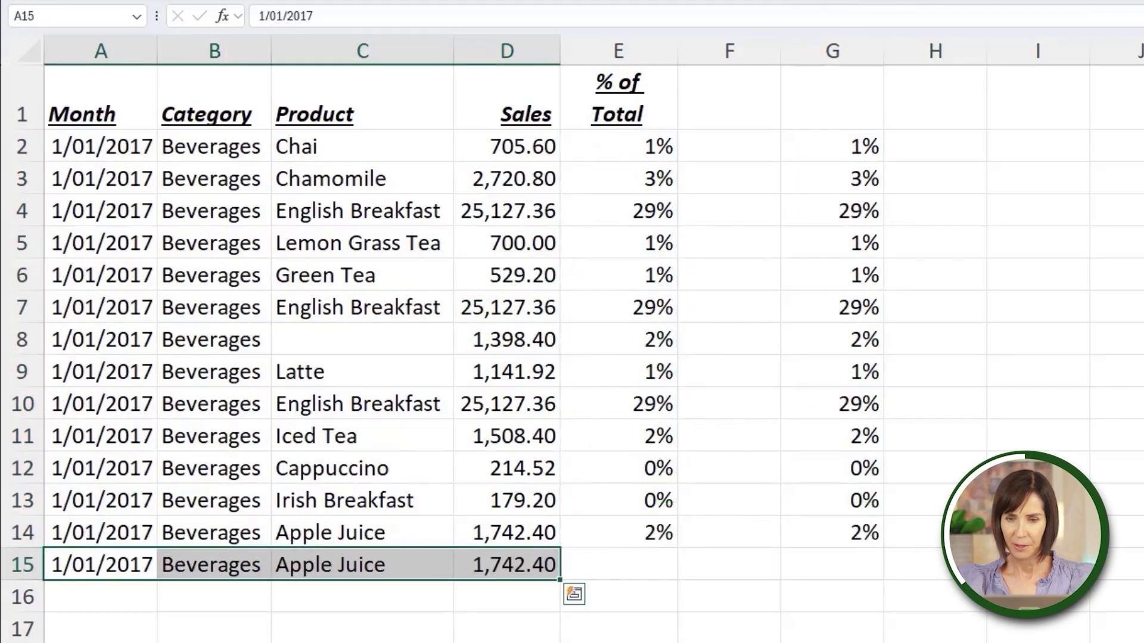
left_click(638, 567)
key("ctrl+r")
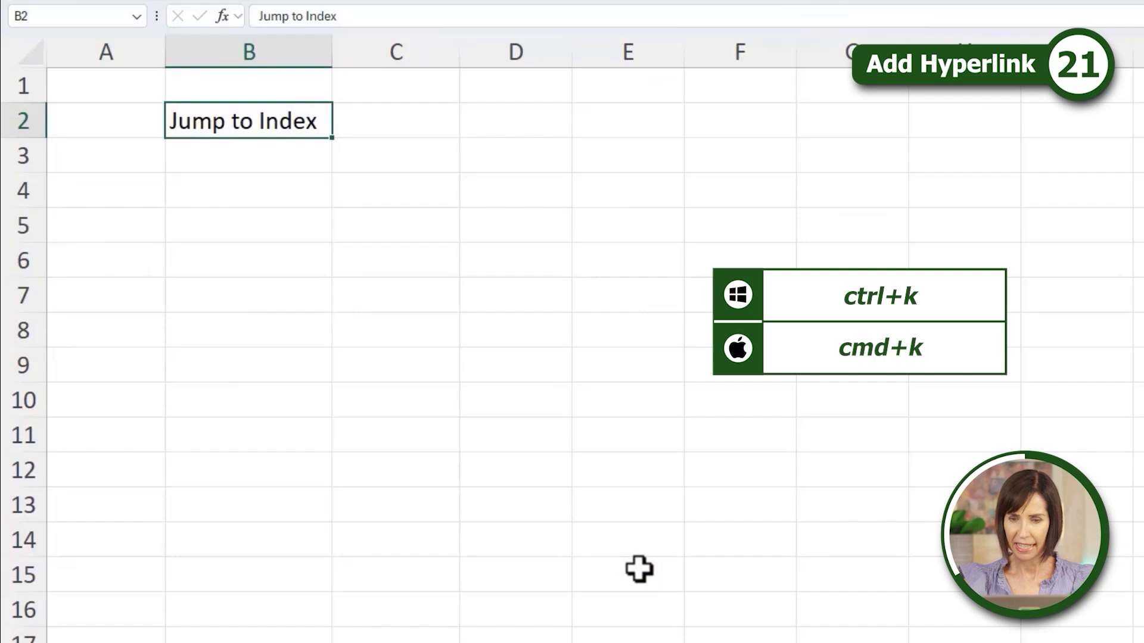
Open the hyperlink dialog for Jump to Index, choose Existing File or Web Page, then cancel.
key("ctrl+k")
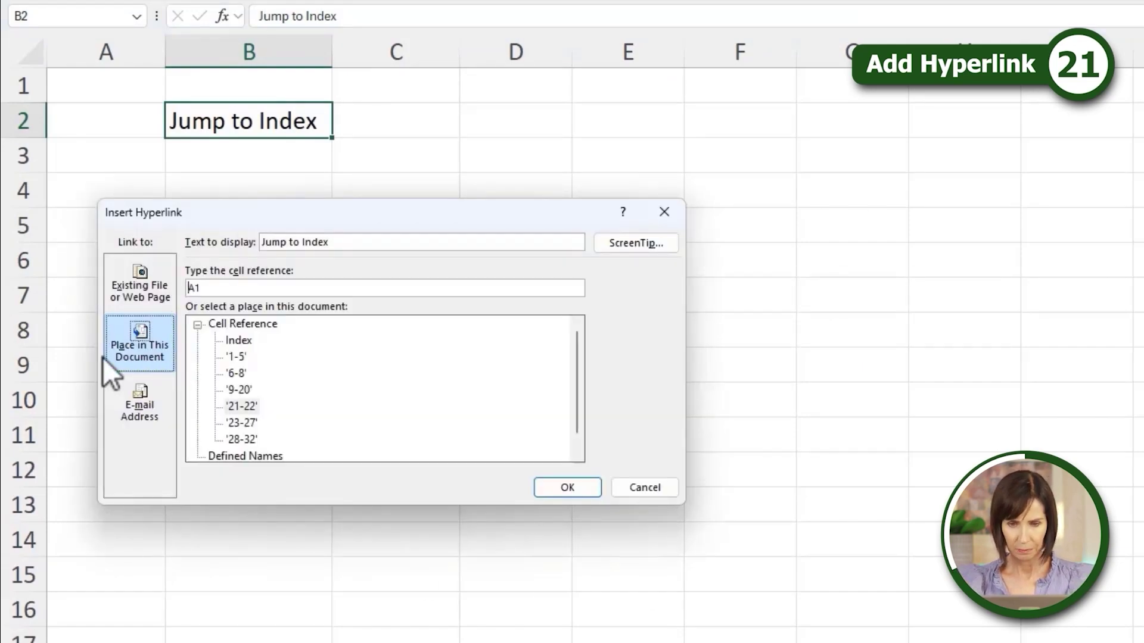
left_click(119, 298)
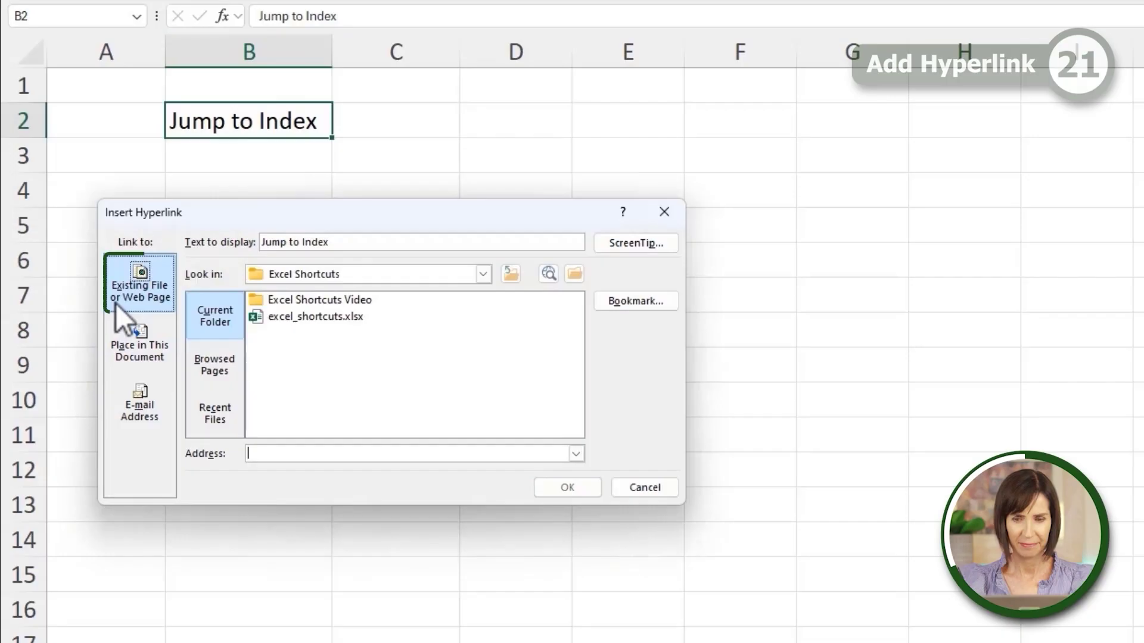
left_click(652, 492)
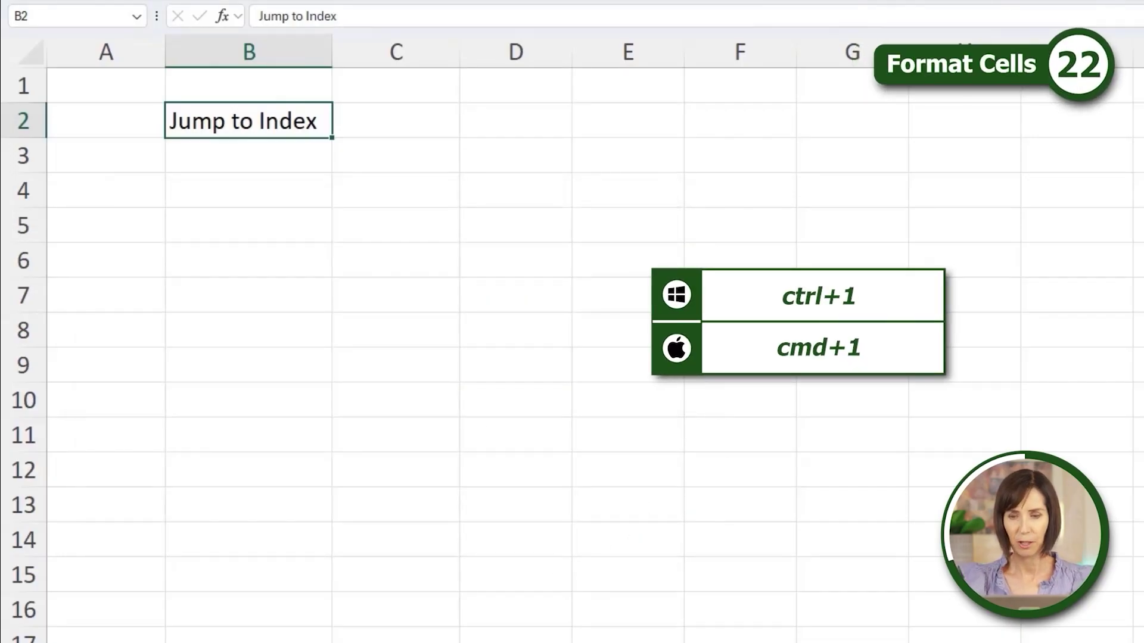
Open Format Cells and move to the Font settings without changing anything.
key("ctrl+1")
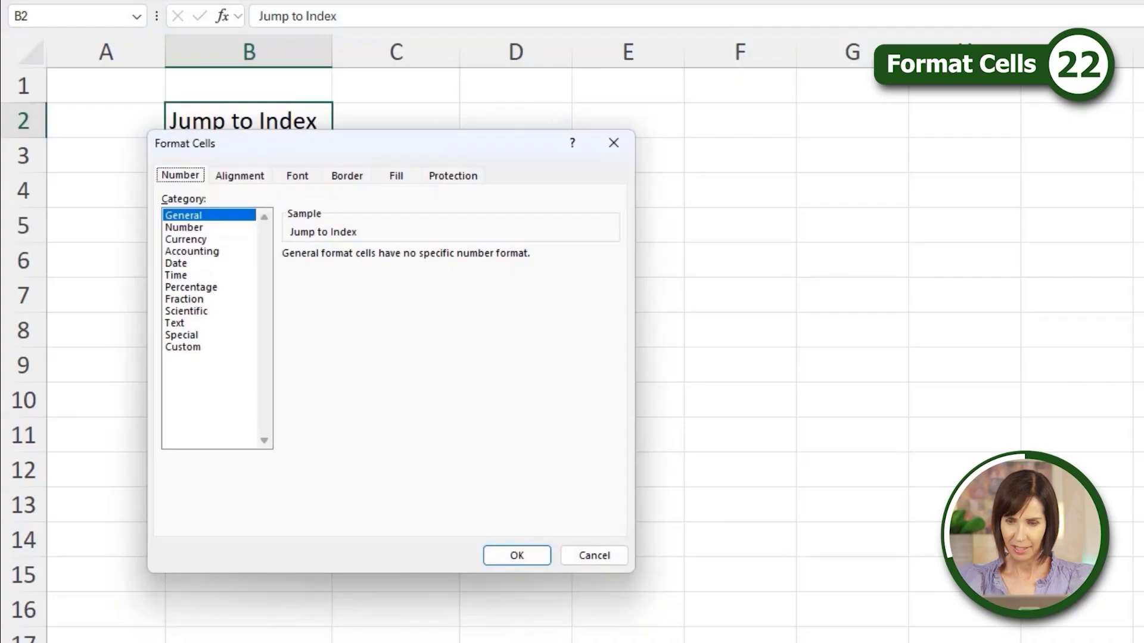
key("ctrl+Tab")
key("ctrl+Tab")
key("ctrl+Tab")
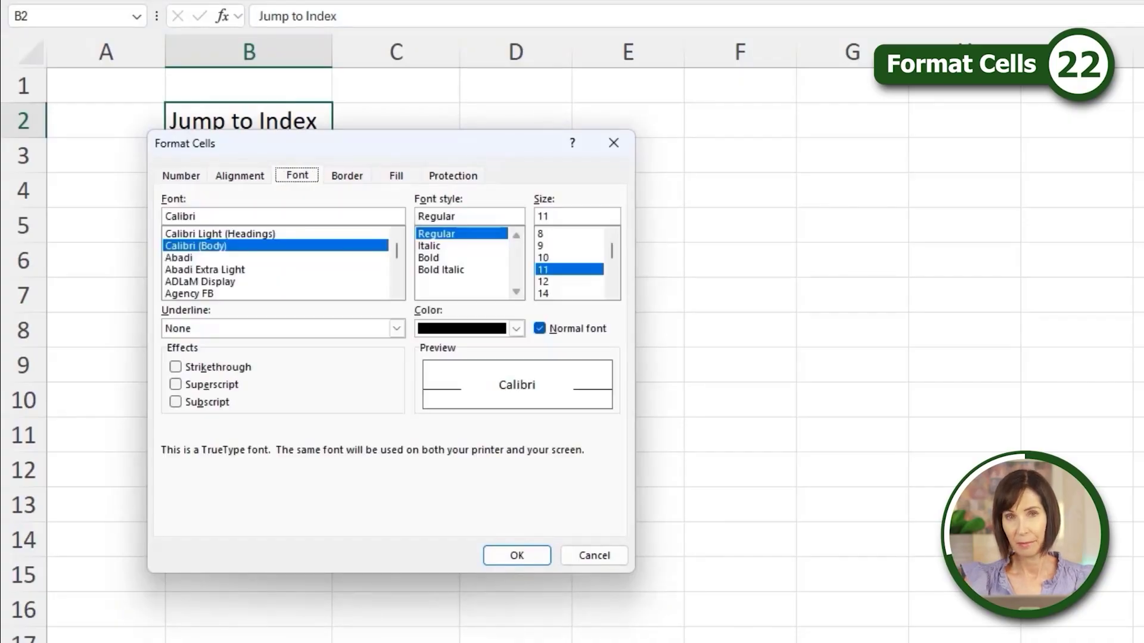
key("ctrl+shift+Tab")
key("ctrl+shift+Tab")
key("ctrl+shift+Tab")
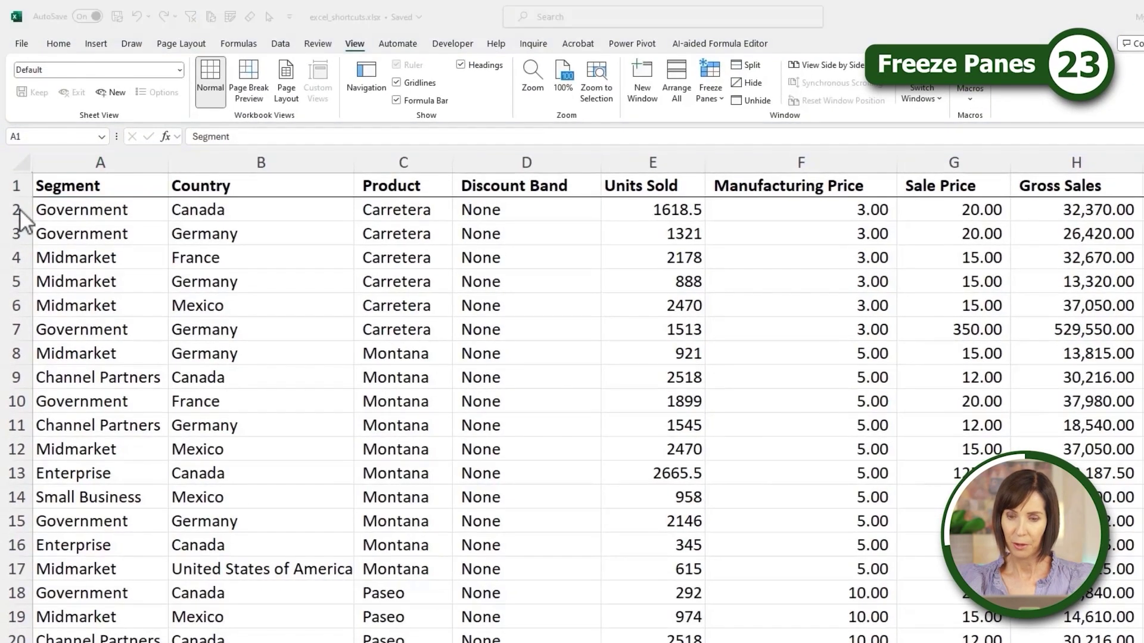
Freeze panes at row 2 so the header row stays visible.
left_click(16, 209)
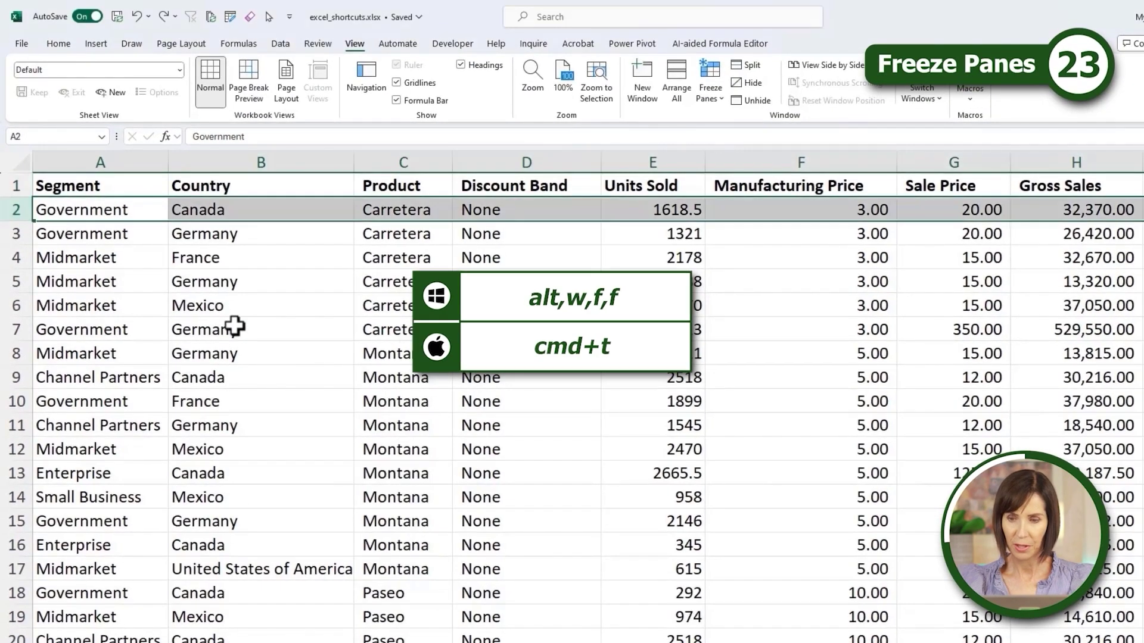
key("alt")
key("w")
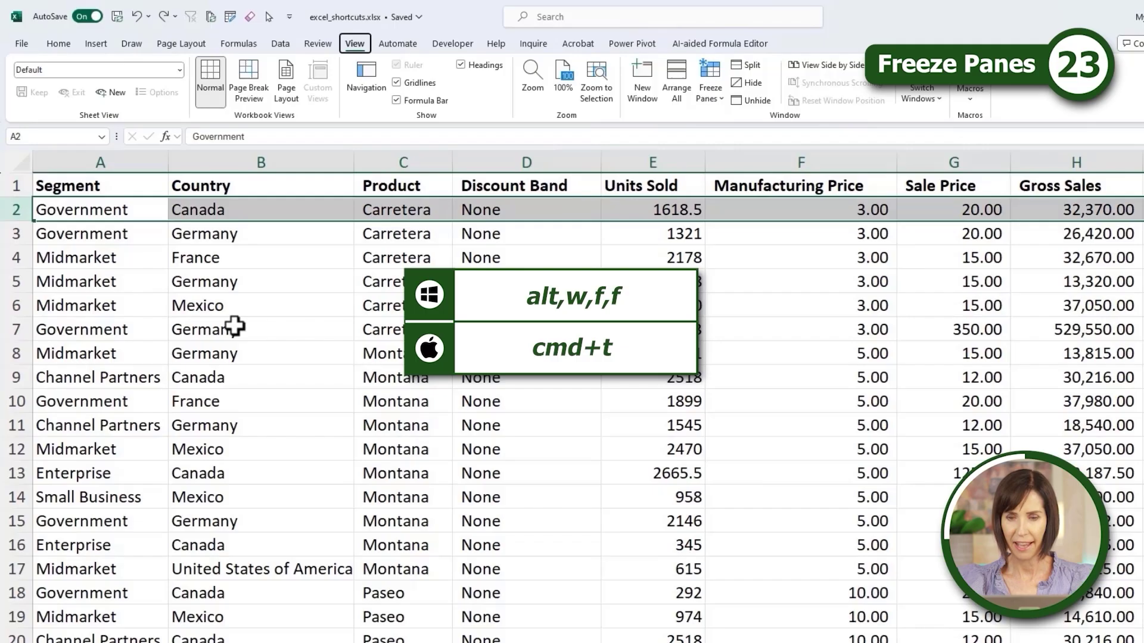
key("f")
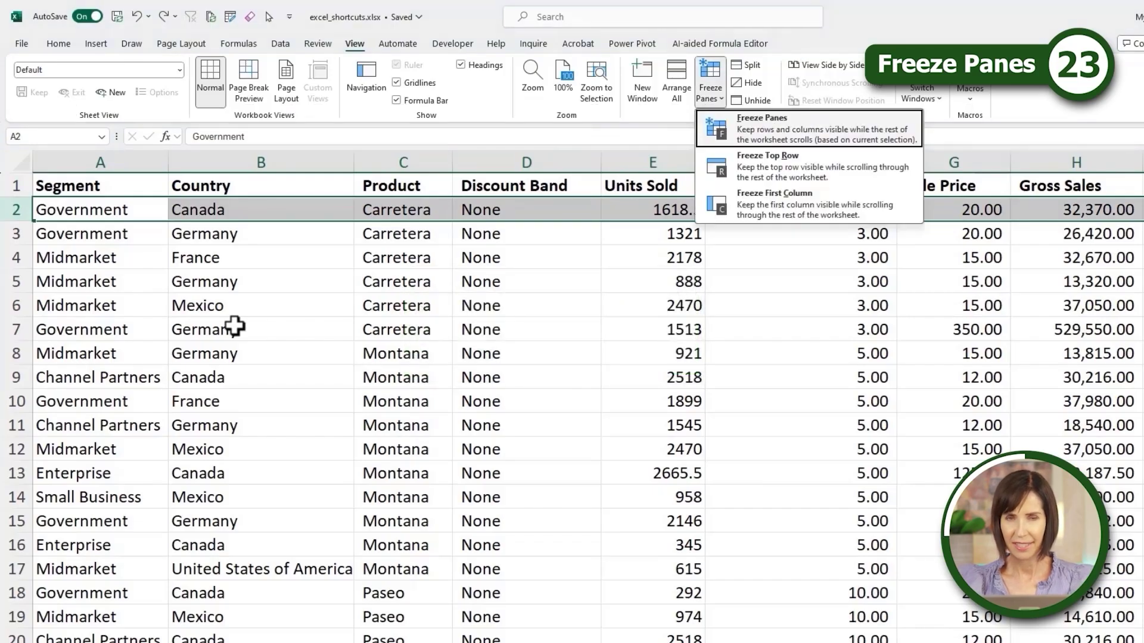
key("f")
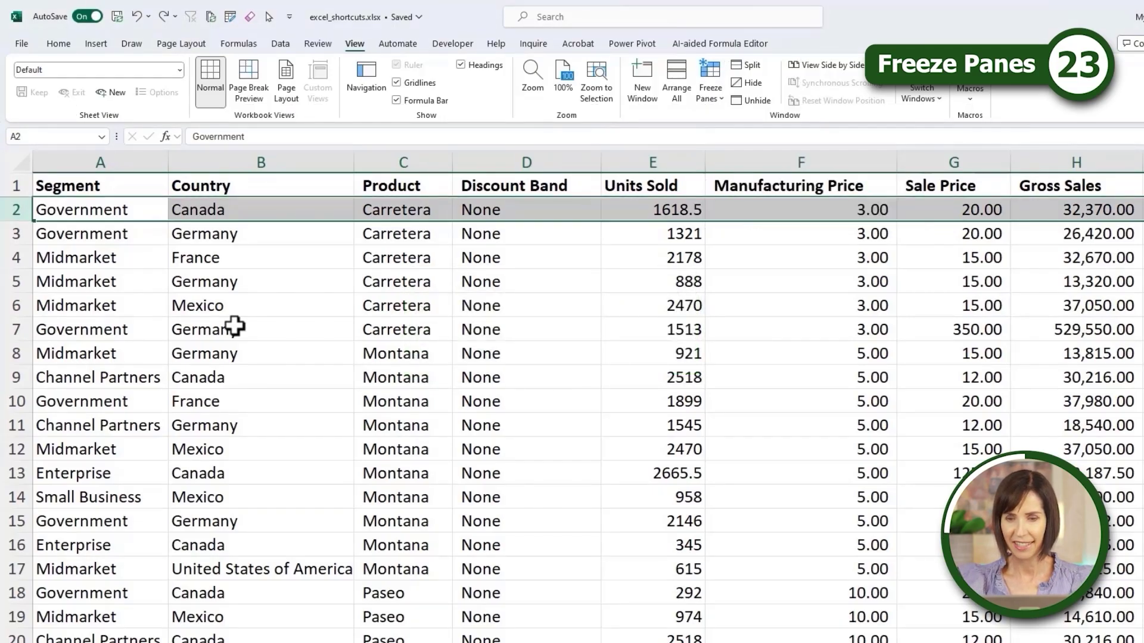
Hide the Country column and row 10.
left_click(234, 326)
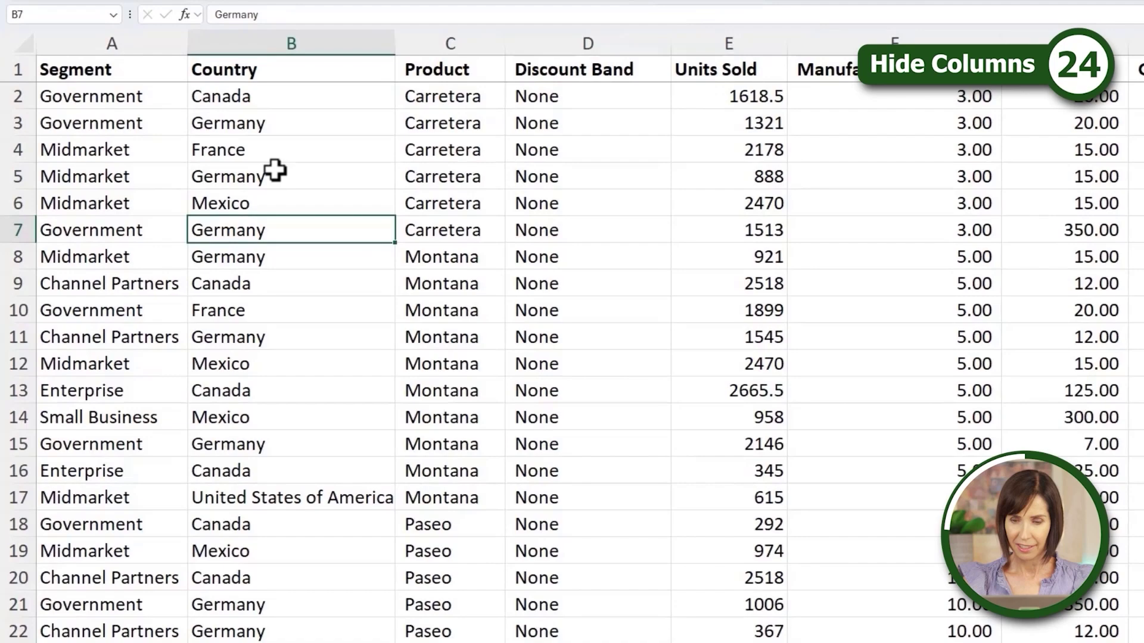
left_click(292, 43)
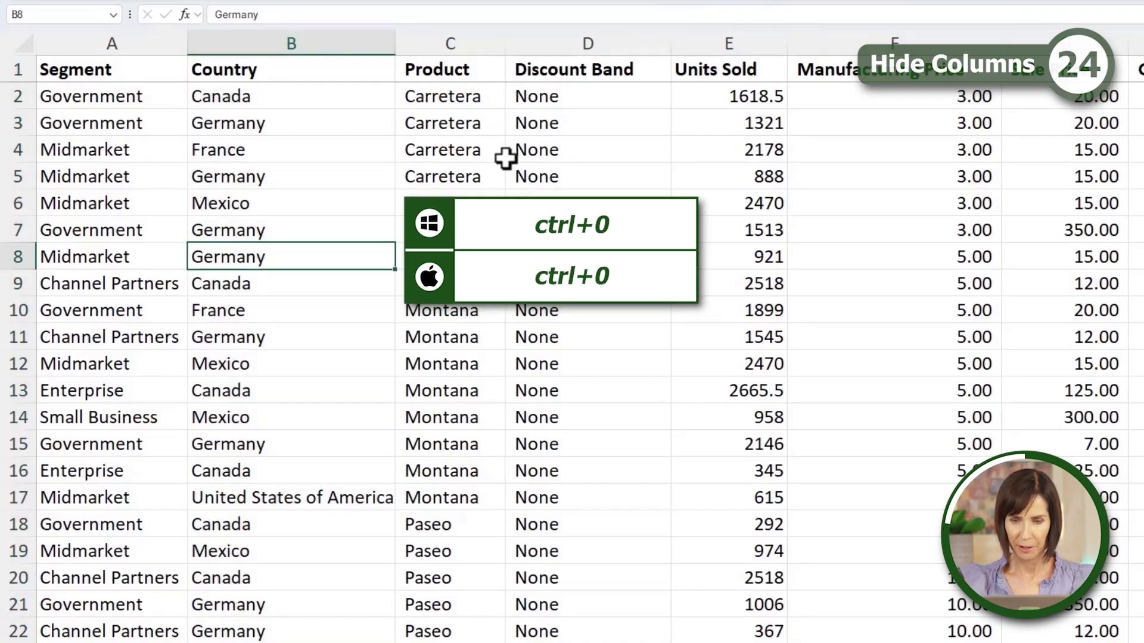
key("ctrl+0")
left_click(217, 303)
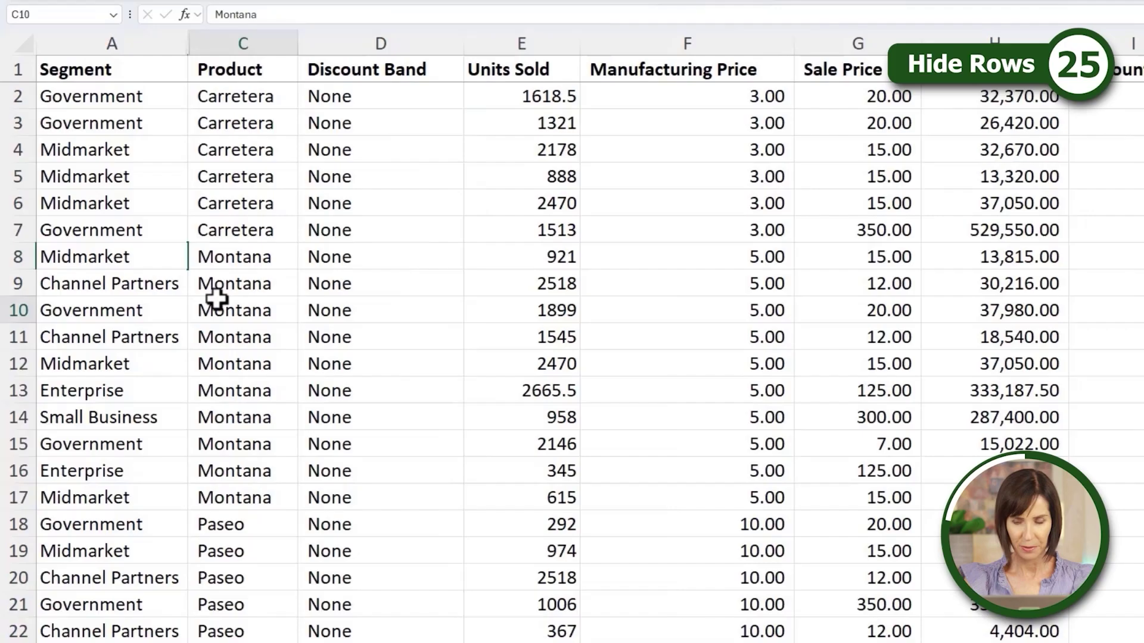
key("ctrl+9")
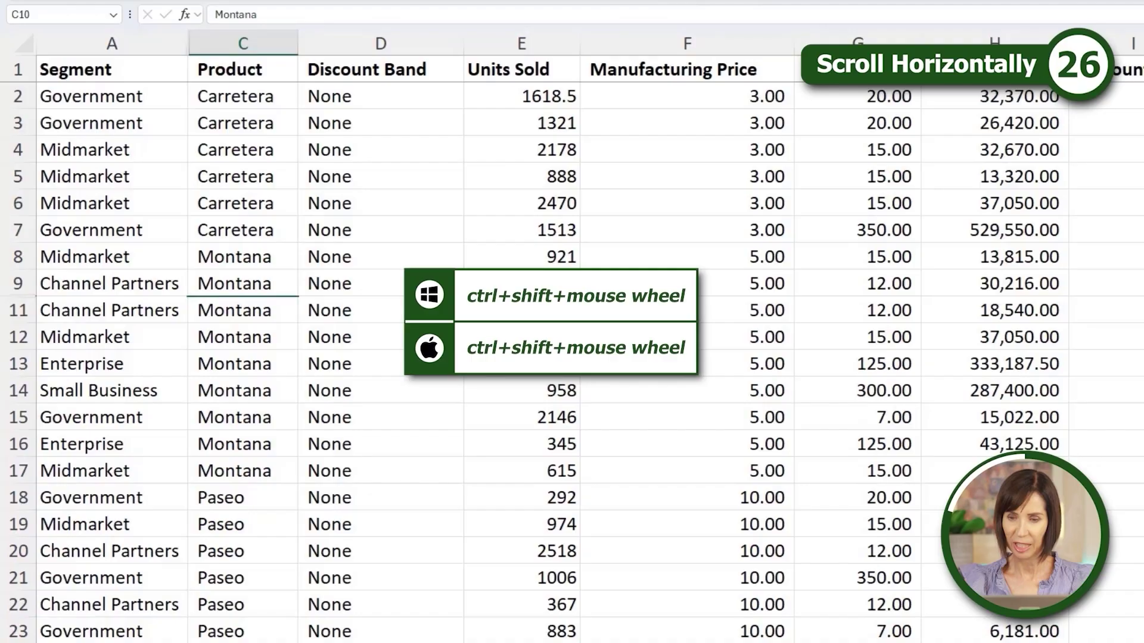
scroll(590, 339, "right", 5)
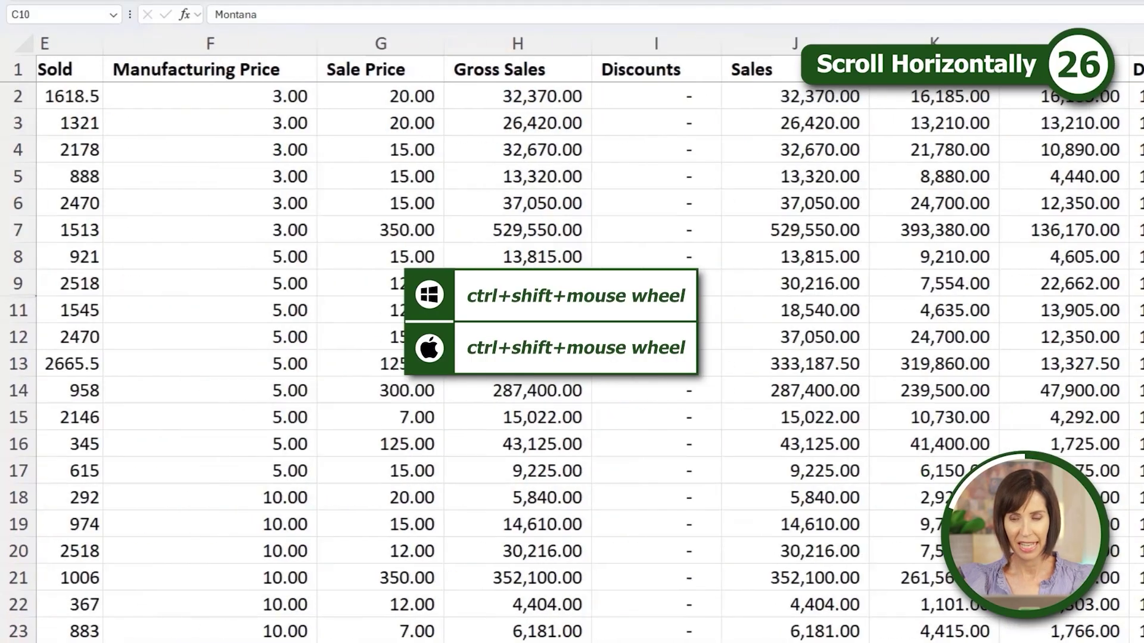
scroll(589, 340, "left", 5)
scroll(513, 310, "right", 8)
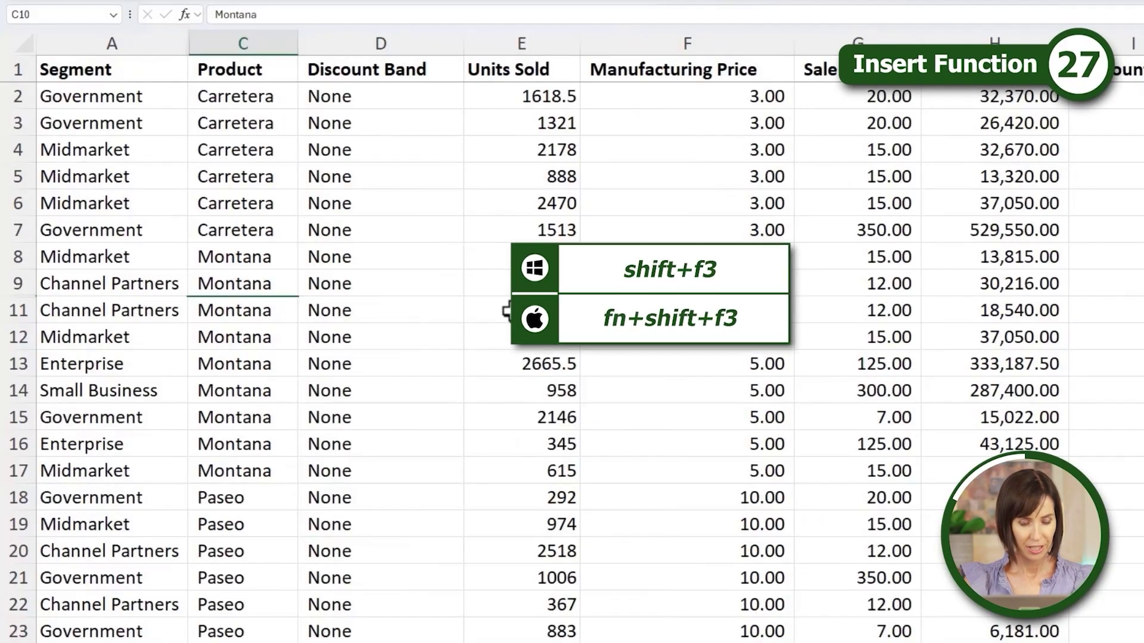
Search functions for 'filter' in Insert Function, cancel, and select empty cells below Sales and % of Total.
key("shift+F3")
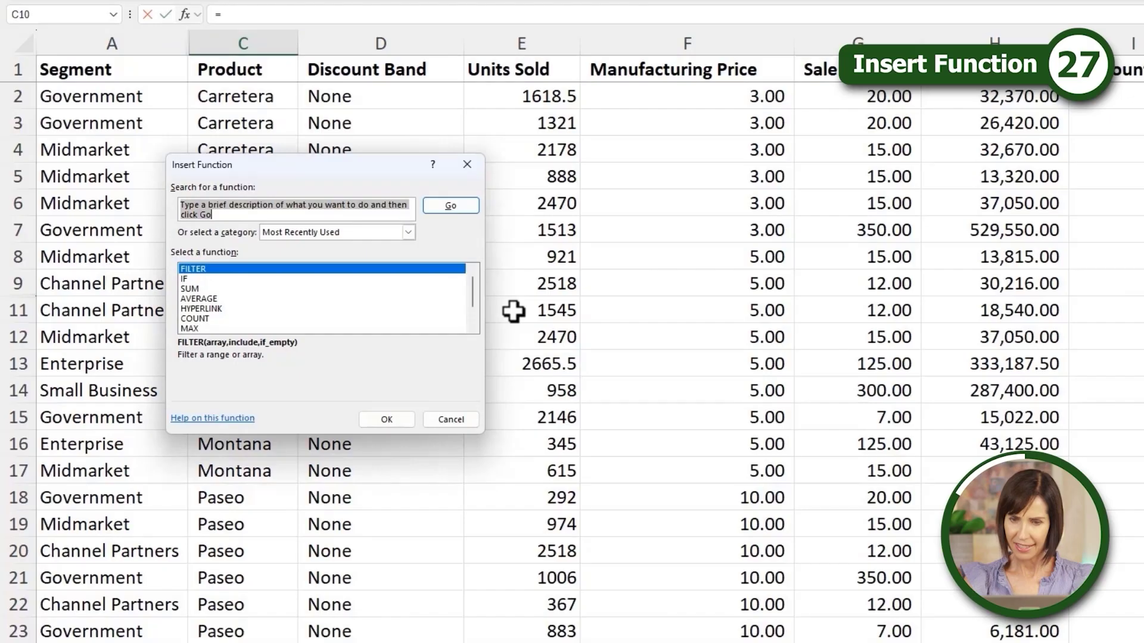
type("filter")
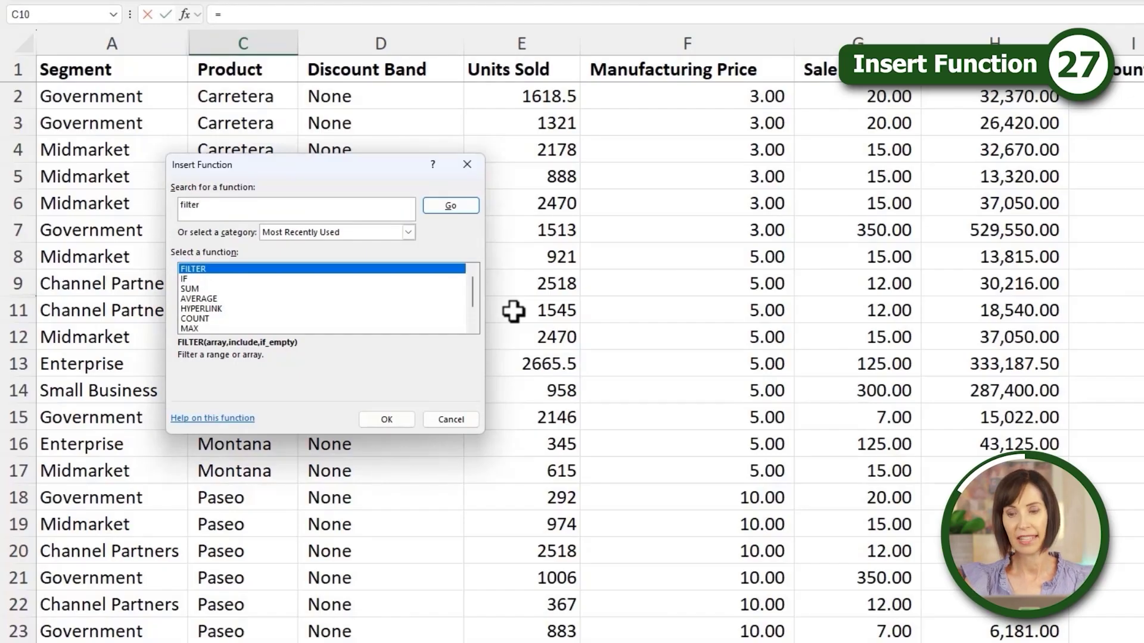
key("Return")
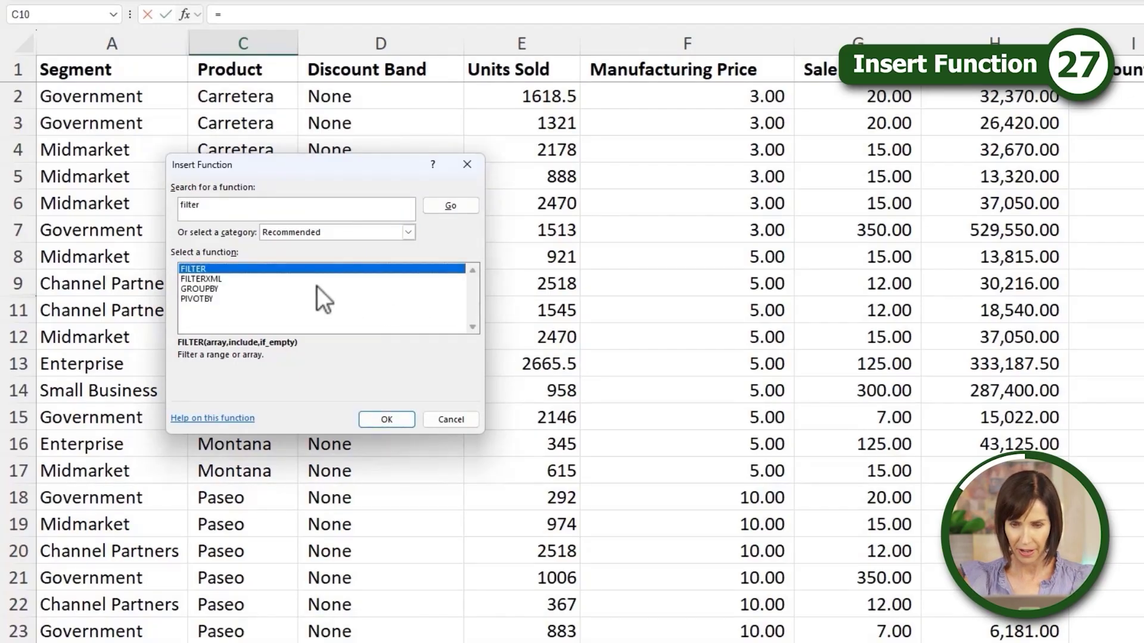
left_click(451, 420)
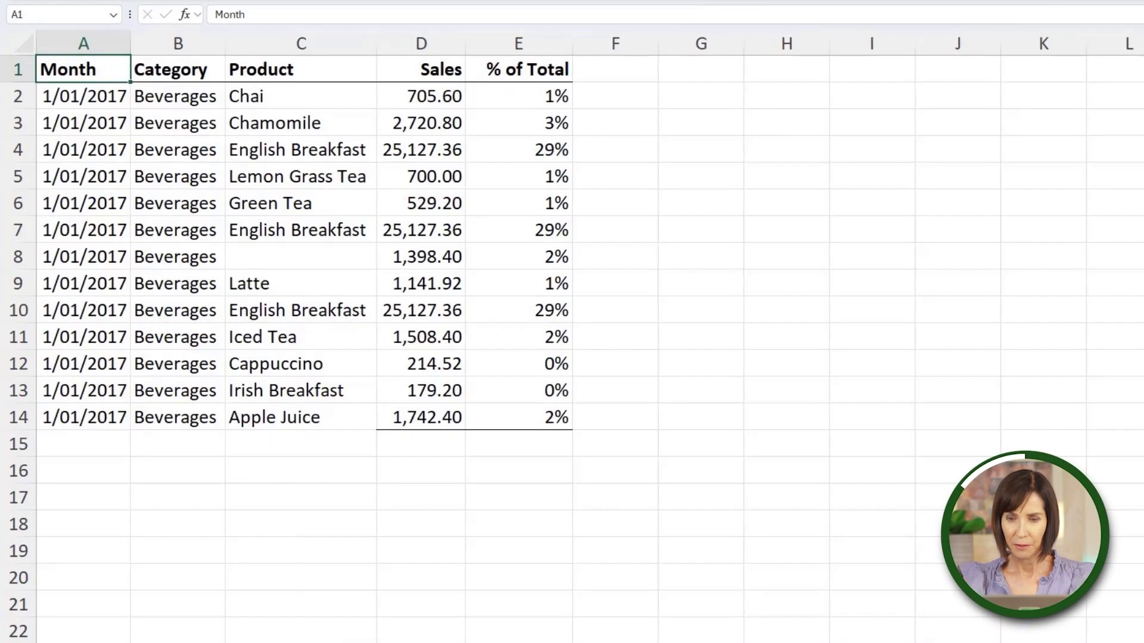
left_click_drag(417, 446, 518, 444)
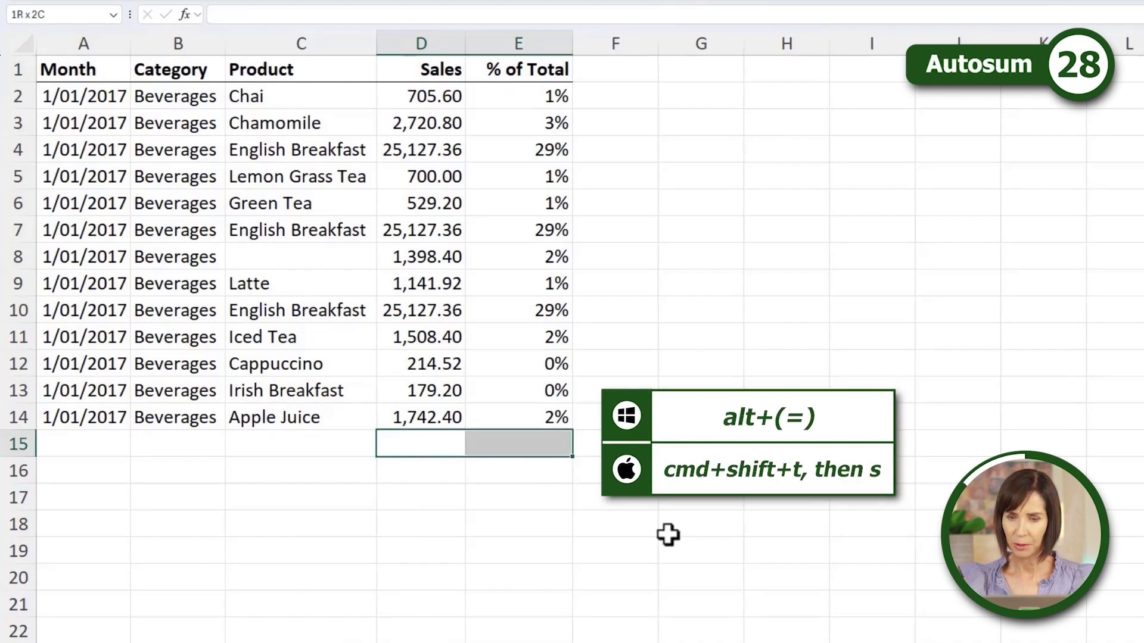
Total the Sales and % of Total columns in D15:E15, then cycle D15's D2:D14 reference through absolute and back to relative.
key("alt+equal")
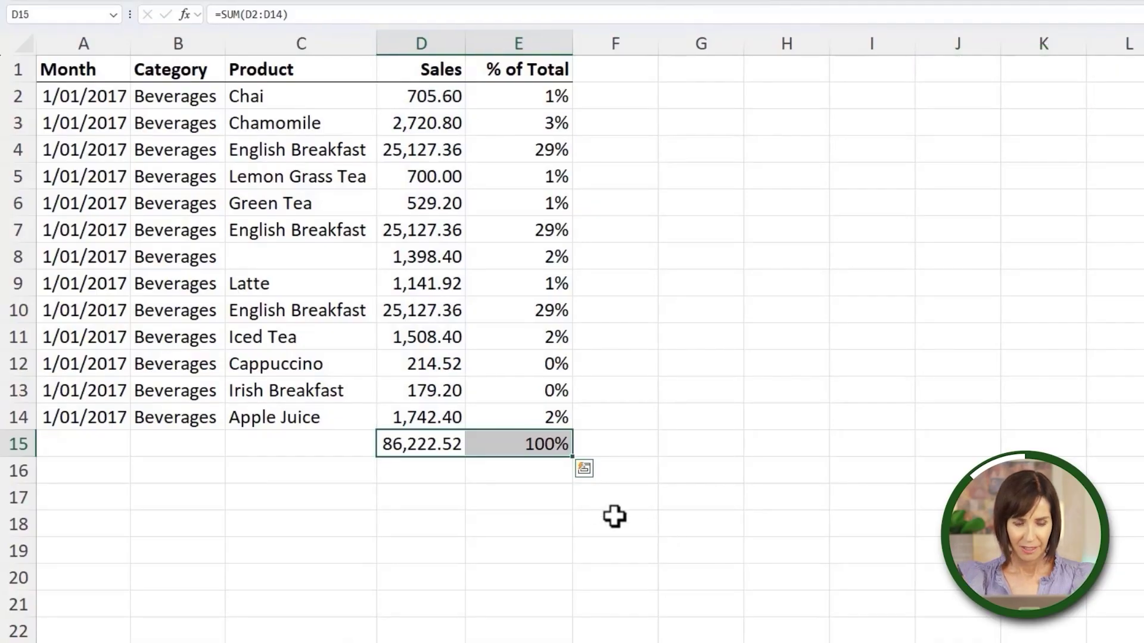
double_click(422, 451)
left_click_drag(437, 445, 495, 446)
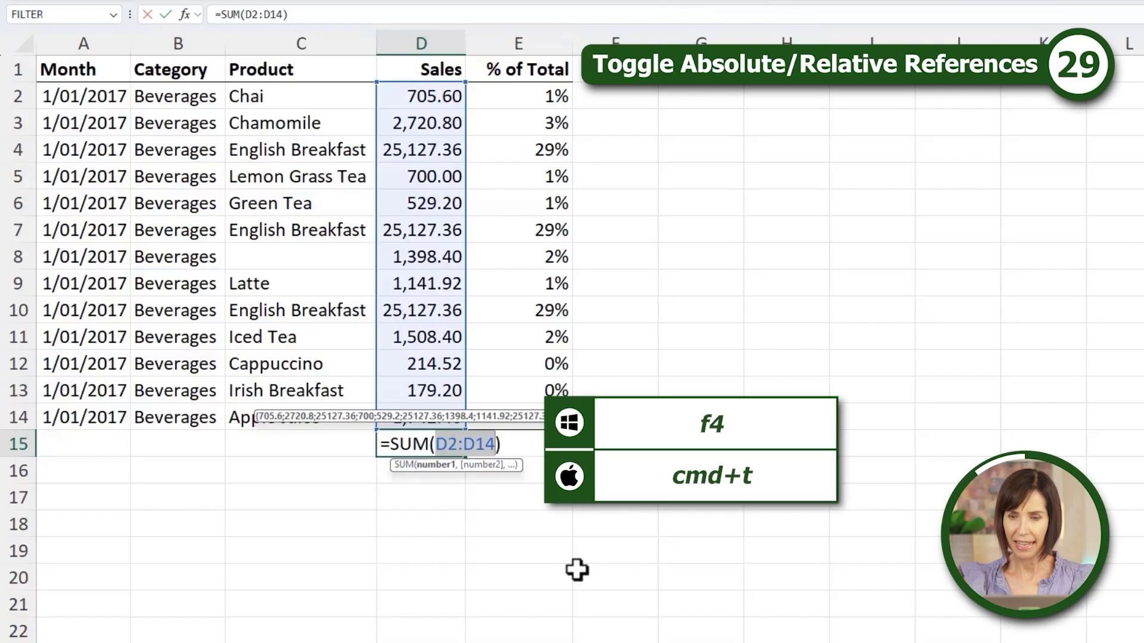
key("F4")
key("F4")
key("F4")
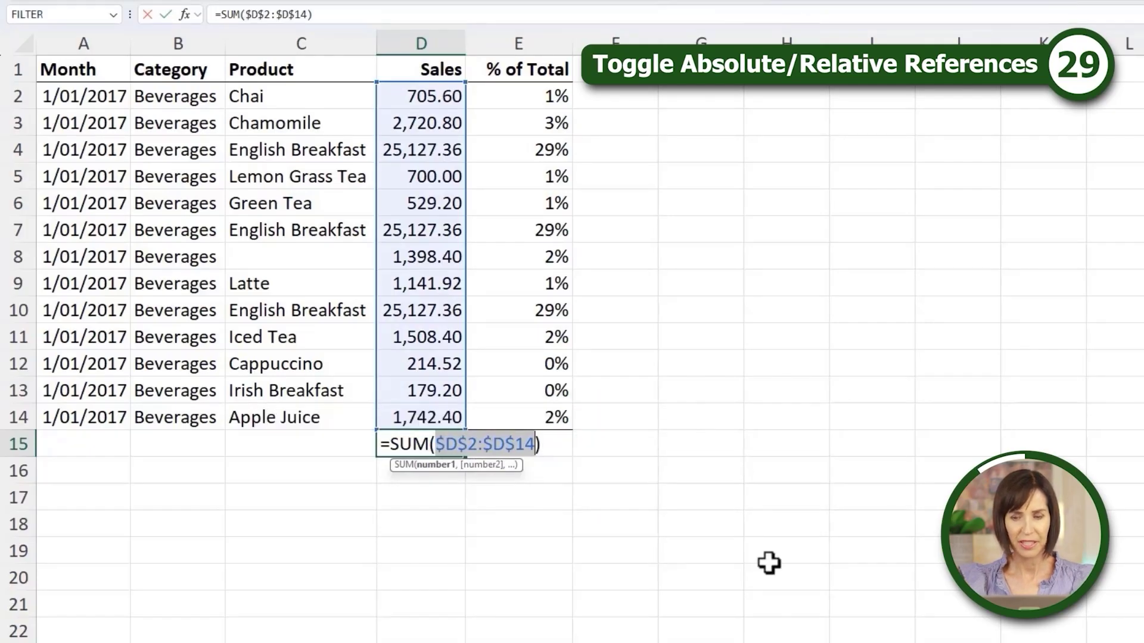
key("F4")
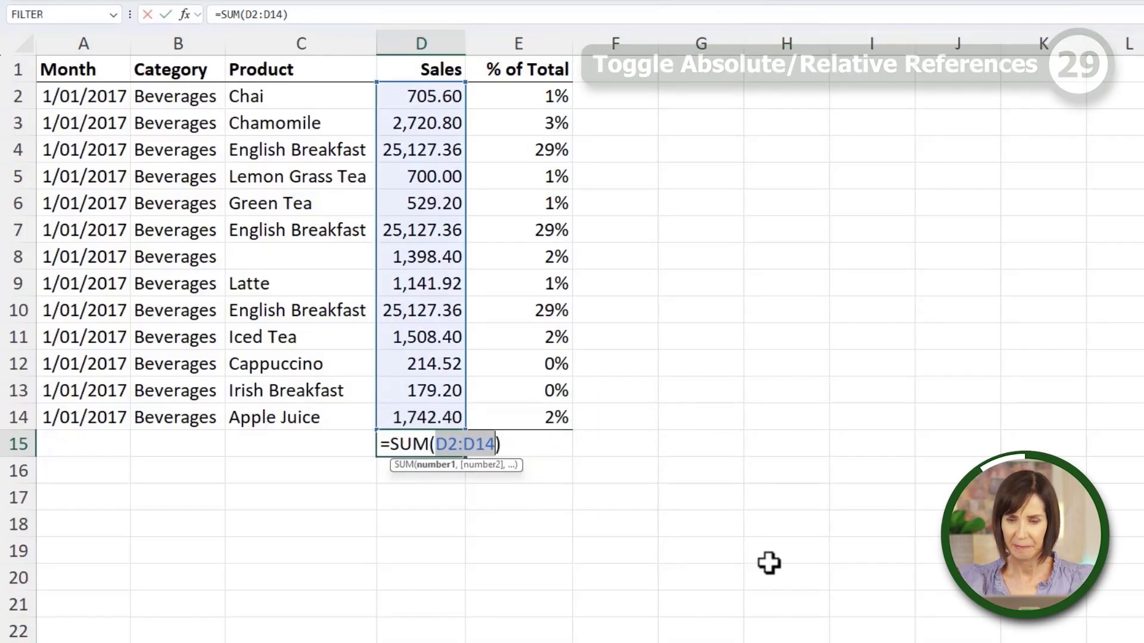
Leave the D15 formula unchanged and display the sheet's formulas, such as =SUM(D2:D14), instead of results.
key("Escape")
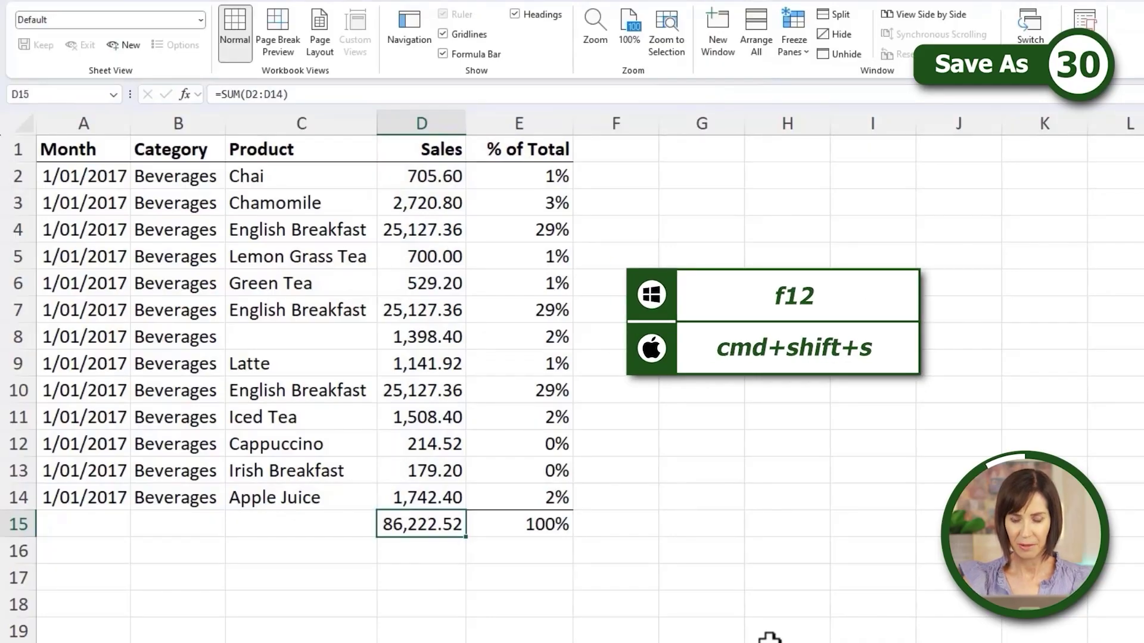
key("F12")
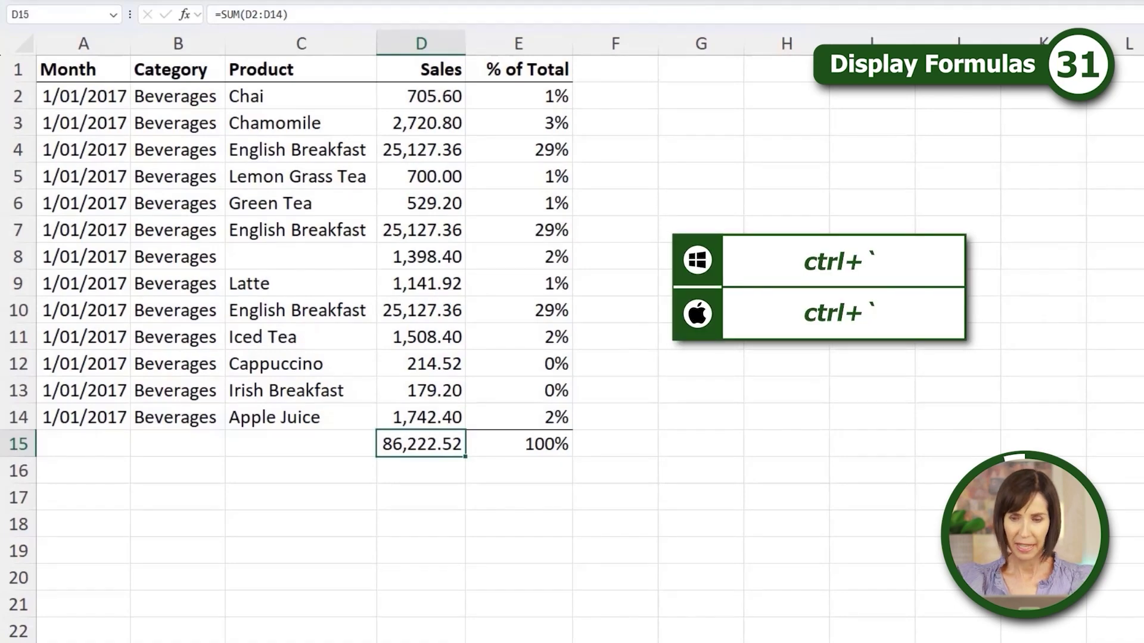
key("ctrl+grave")
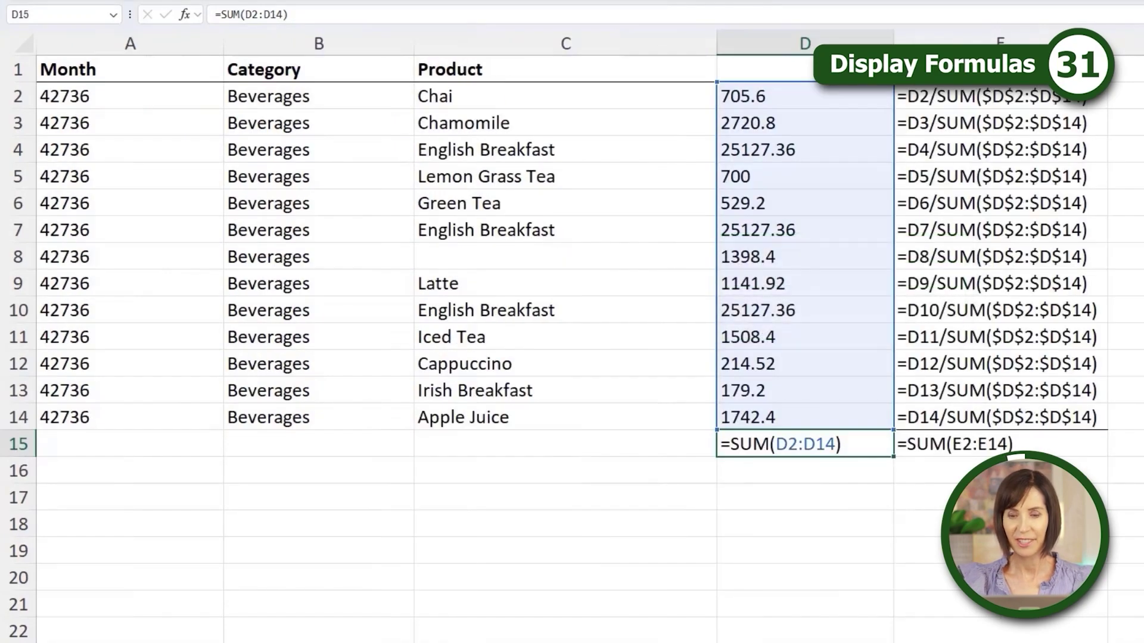